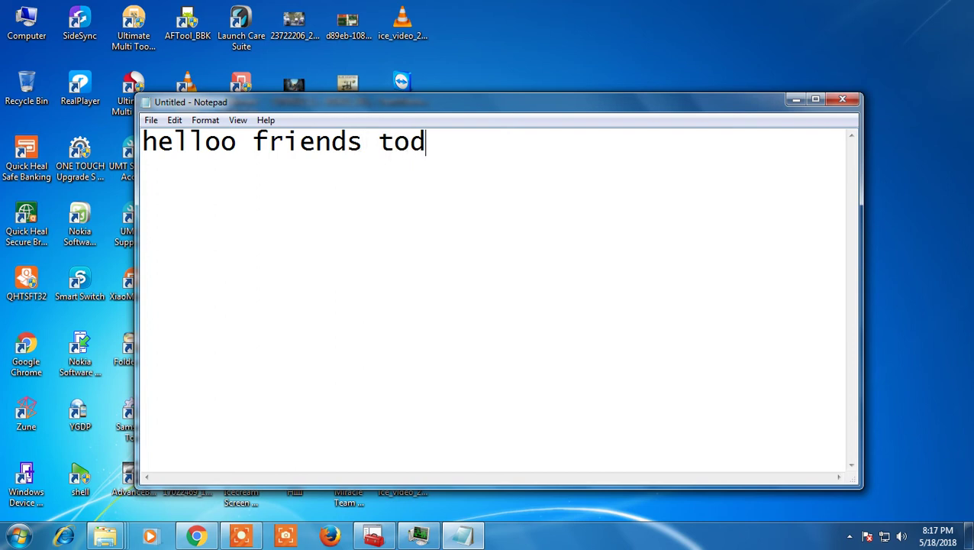
Complete the note's first line to read "helloo friends today i m gonna show u solution of error the software does not match the phone model"
type("m gonn")
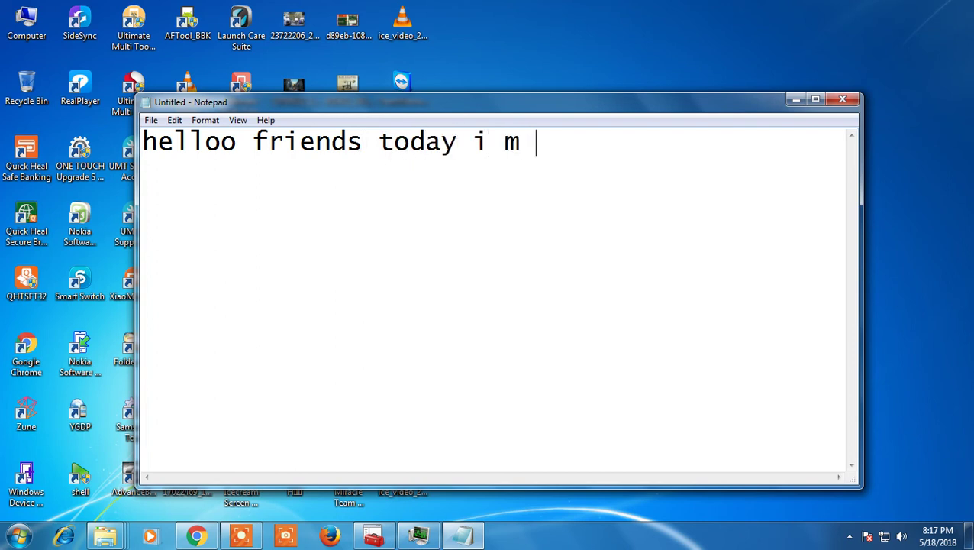
type("a show u ")
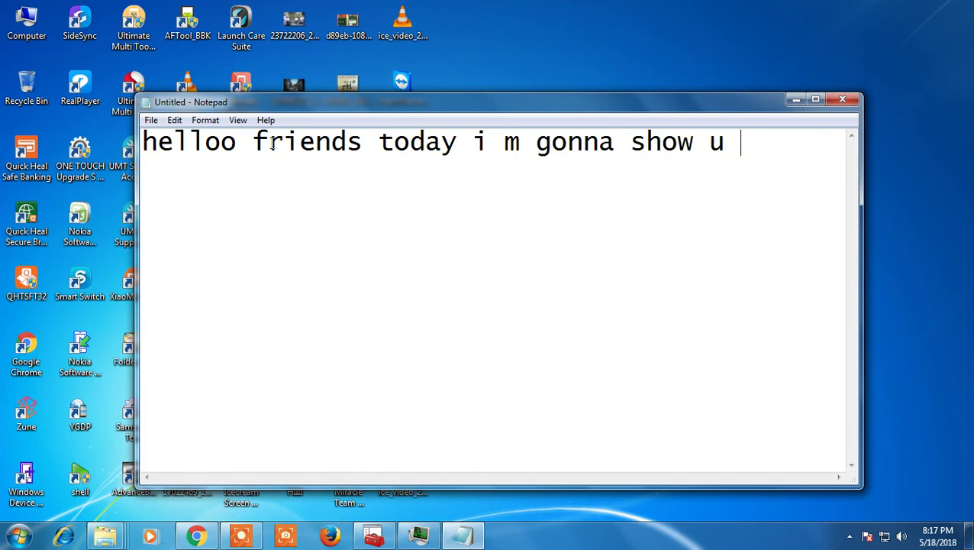
type("sol")
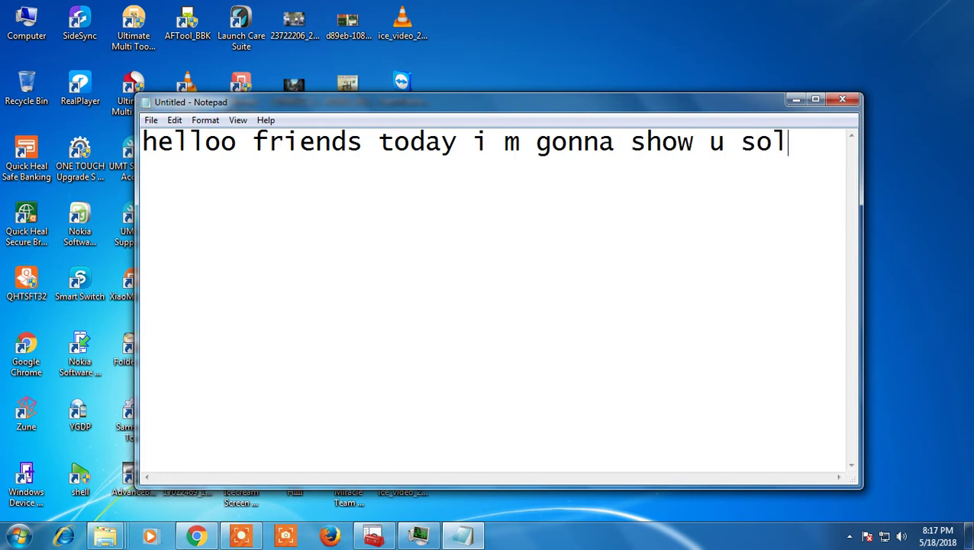
type("ution")
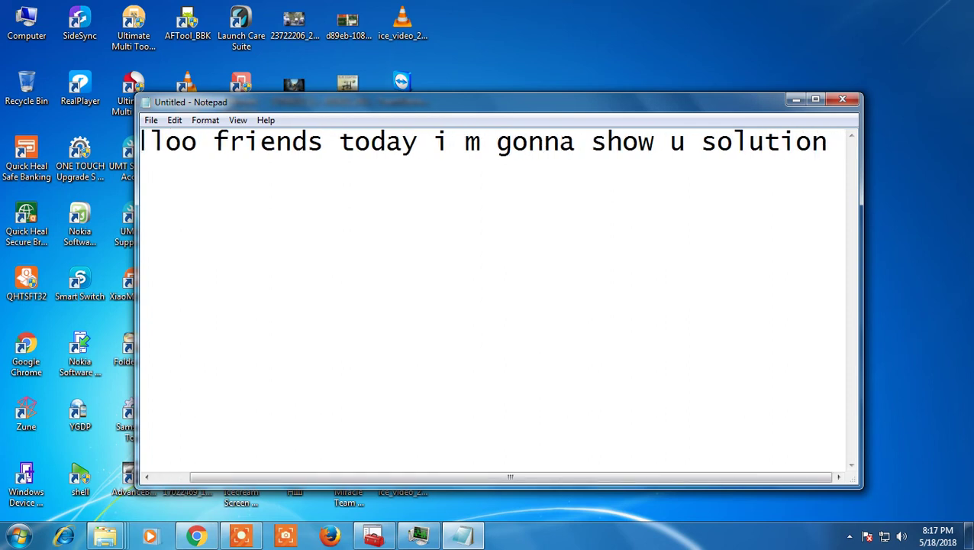
type(" of error")
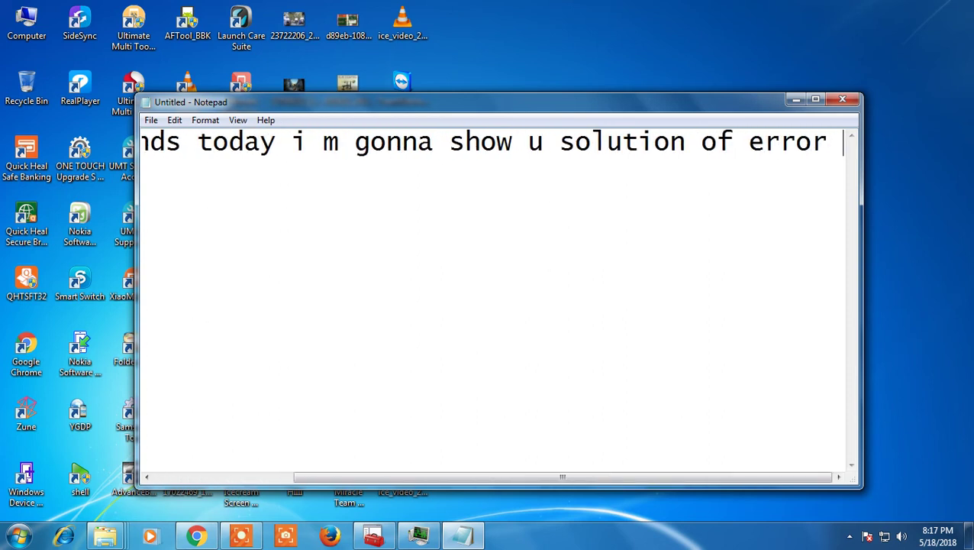
right_click(842, 145)
left_click(820, 204)
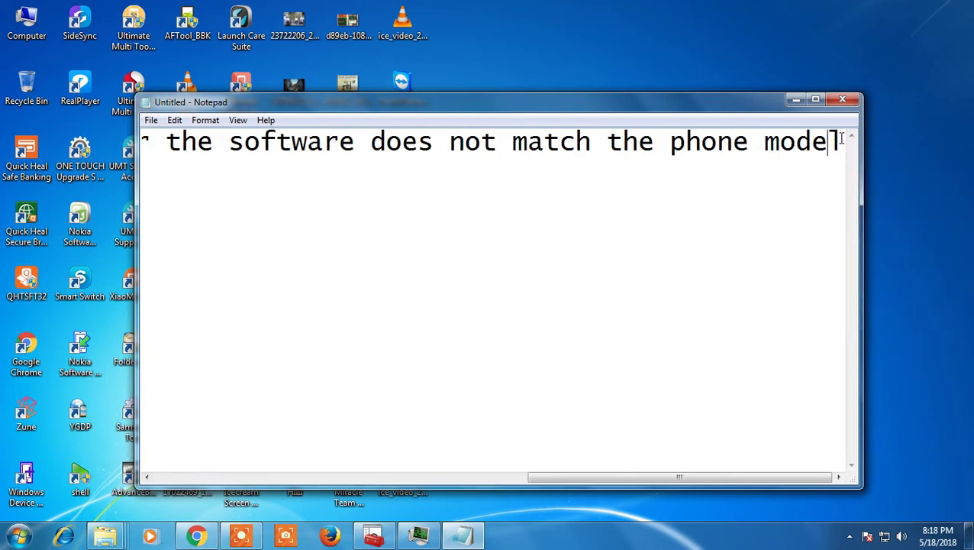
Read back the whole introductory line from its beginning and highlight the error text "the software does not match the phone model"
key("Left")
key("Left")
key("Left")
key("Left")
key("Left")
key("Left")
key("Left")
key("Left")
key("Left")
key("Left")
key("Left")
key("Left")
key("Left")
key("Left")
key("Left")
key("Left")
key("Left")
key("Left")
key("Left")
key("Left")
key("Left")
key("Left")
key("Left")
key("Left")
key("Left")
key("Left")
key("Left")
key("Left")
key("Left")
key("Left")
key("Left")
key("Left")
key("Left")
key("Left")
key("Left")
key("Left")
key("Left")
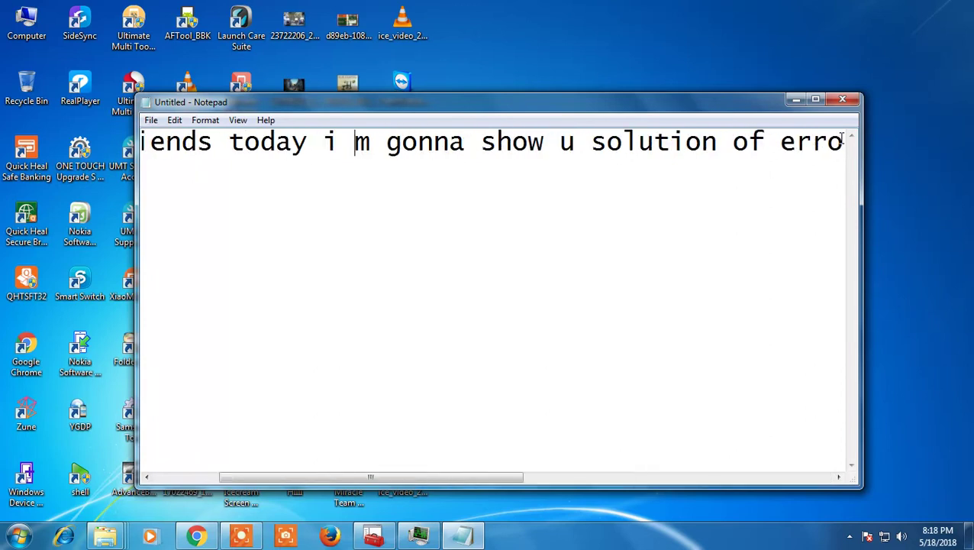
key("Left")
key("Left")
key("Left")
key("Left")
key("Left")
key("Left")
key("Left")
key("Left")
key("Left")
key("Left")
key("Right")
key("Right")
key("Right")
key("Right")
key("Right")
key("Right")
key("Right")
key("Right")
key("Right")
key("Right")
key("Right")
key("Right")
key("Right")
key("Right")
key("Right")
key("Right")
key("Right")
key("Right")
key("Right")
key("Right")
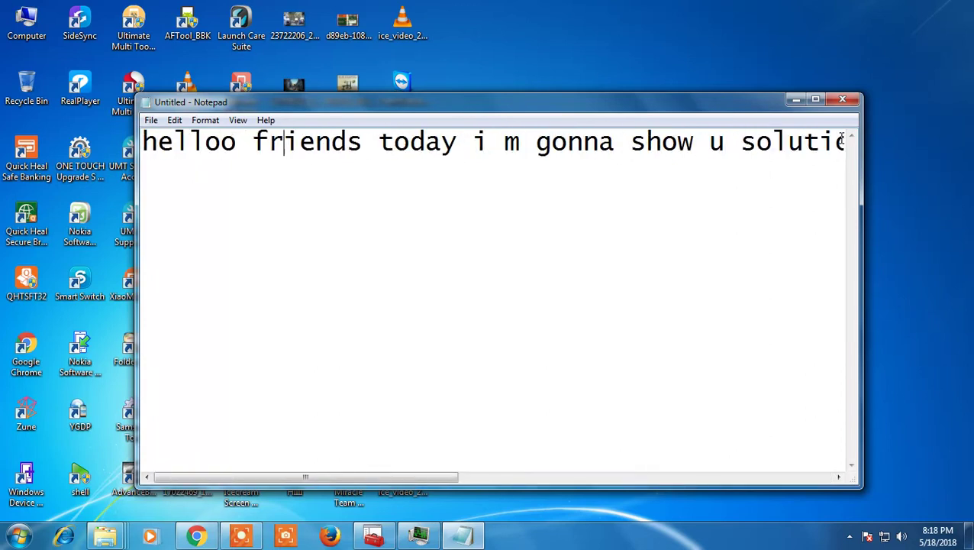
key("Right")
key("Right")
key("Right")
key("Right")
key("Right")
key("Right")
key("Right")
key("Right")
key("Right")
key("Right")
key("Right")
key("Right")
key("Right")
key("Right")
key("Right")
key("Right")
key("Right")
key("Right")
key("Right")
key("Right")
key("Right")
key("Right")
key("Right")
key("Right")
key("Right")
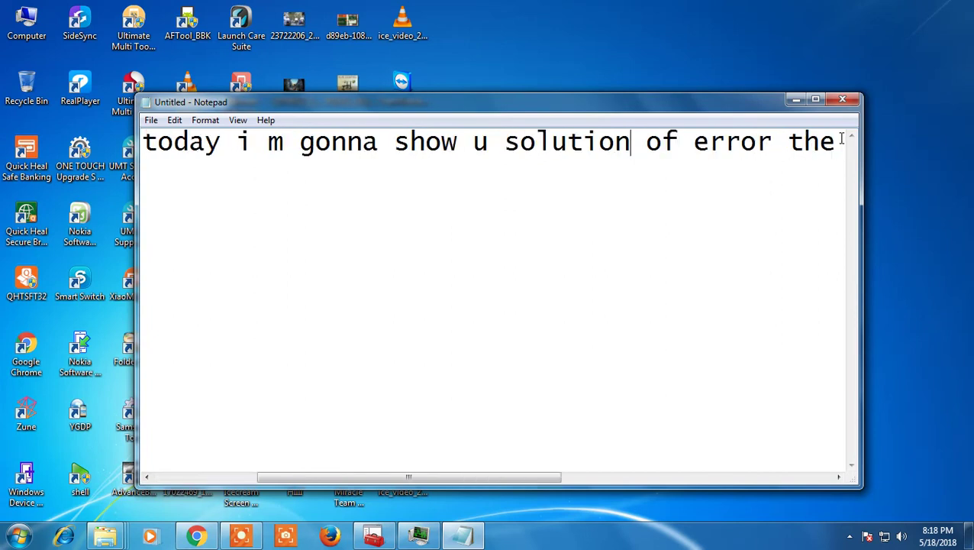
key("Right")
key("Right")
key("Right")
key("Right")
key("Right")
key("Right")
key("Right")
key("Right")
key("Right")
key("Right")
key("Right")
key("Right")
key("Right")
key("Right")
key("Right")
key("Right")
key("Right")
key("Right")
key("Right")
key("Right")
key("Right")
key("Right")
key("Right")
key("Right")
key("Right")
key("Right")
key("Right")
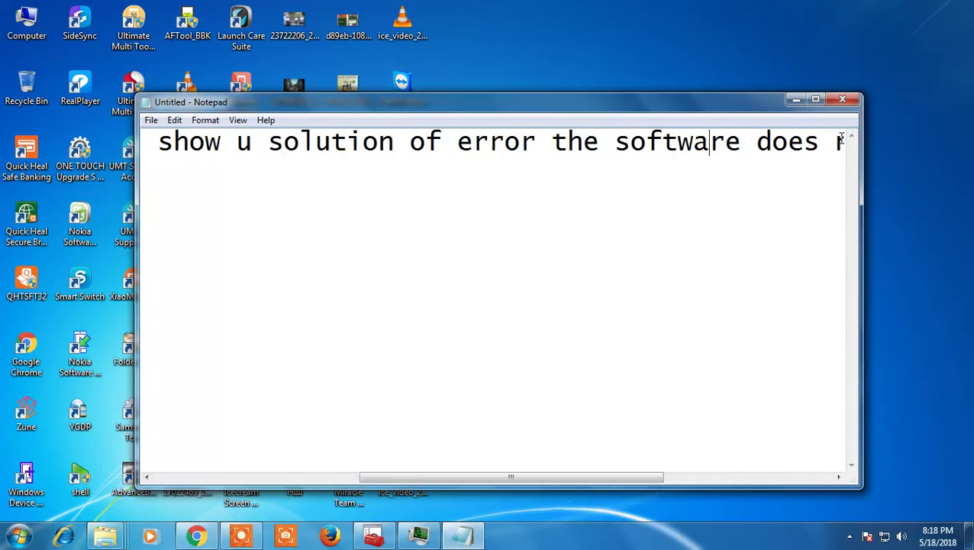
key("Right")
key("Right")
key("Right")
key("Right")
key("Right")
key("Right")
key("Right")
key("Right")
key("Right")
key("Right")
key("Right")
key("Right")
key("Right")
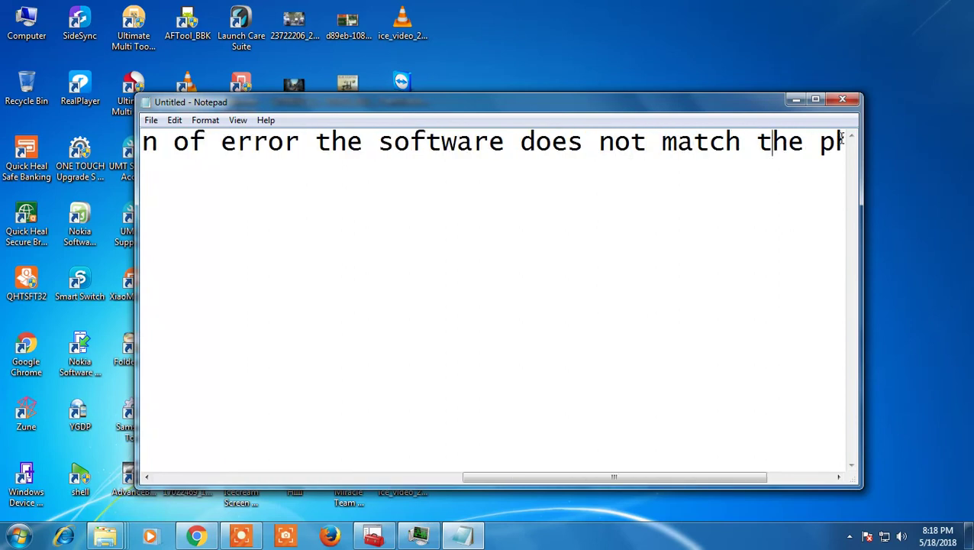
key("Right")
key("Right")
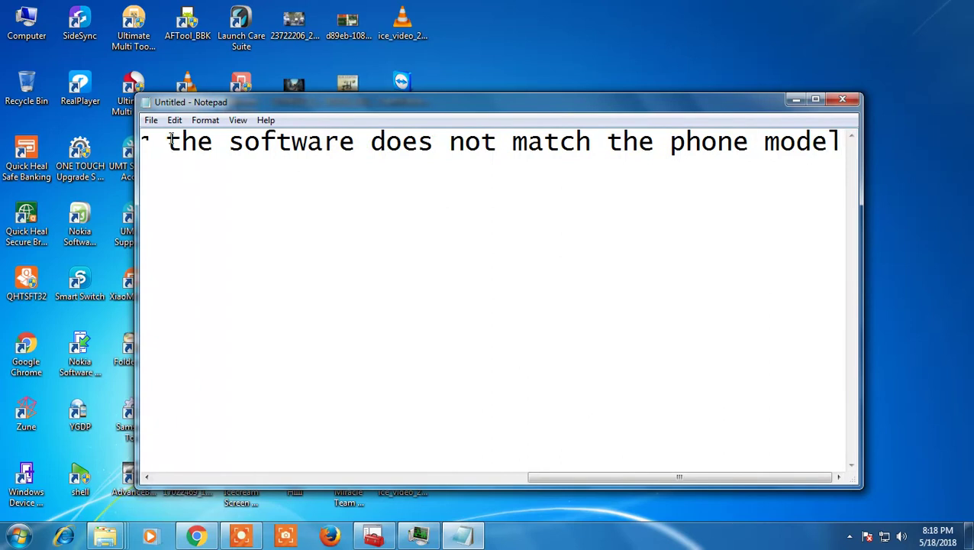
left_click_drag(168, 143, 850, 150)
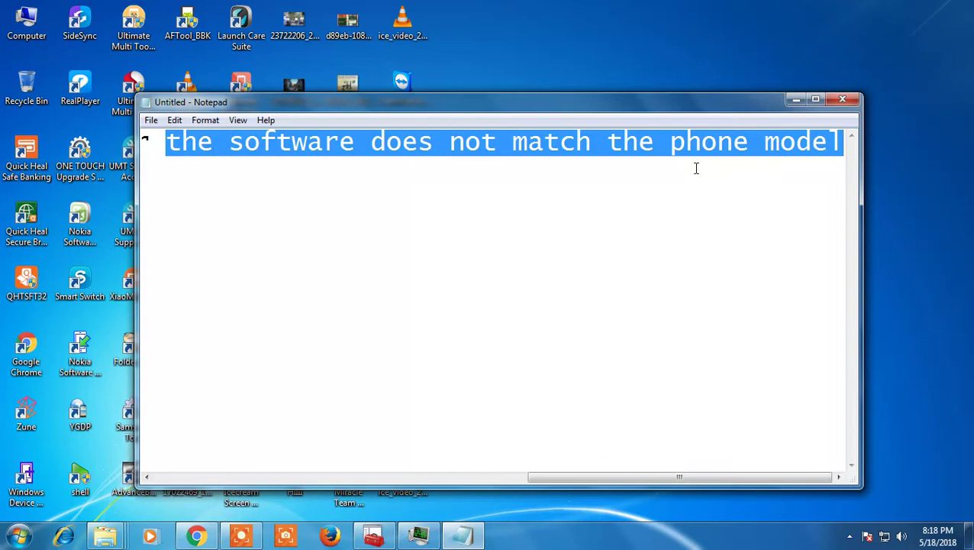
left_click(801, 203)
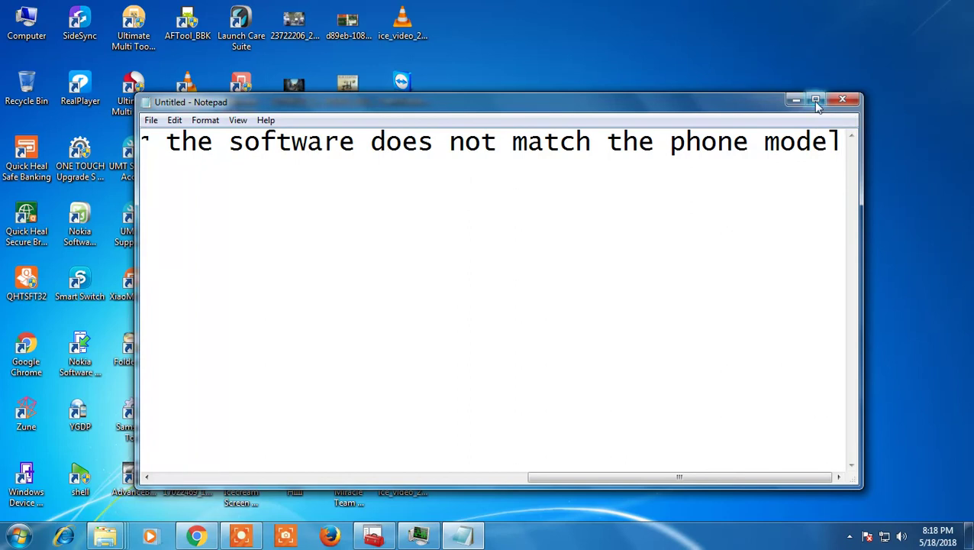
Minimize the note and open the Firmware + Tool folder inside the desktop's nested Oppo_R7_Plusf_EX_11_A.15_160612 folders
left_click(796, 100)
left_click(568, 223)
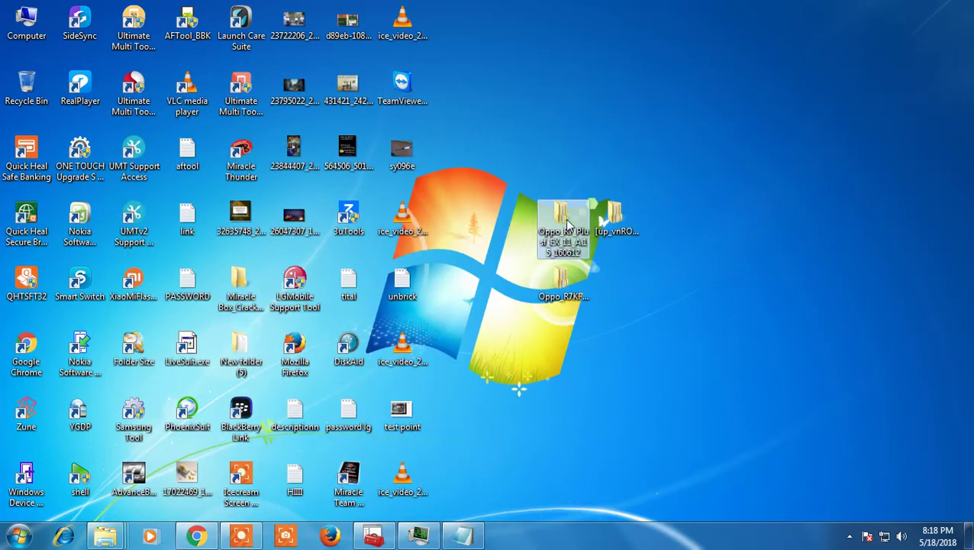
double_click(562, 223)
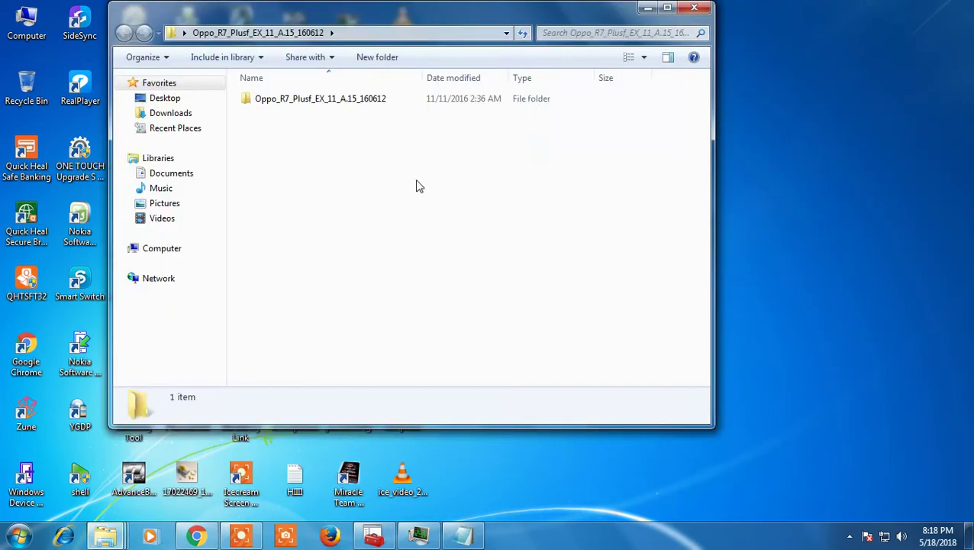
left_click(297, 103)
double_click(297, 103)
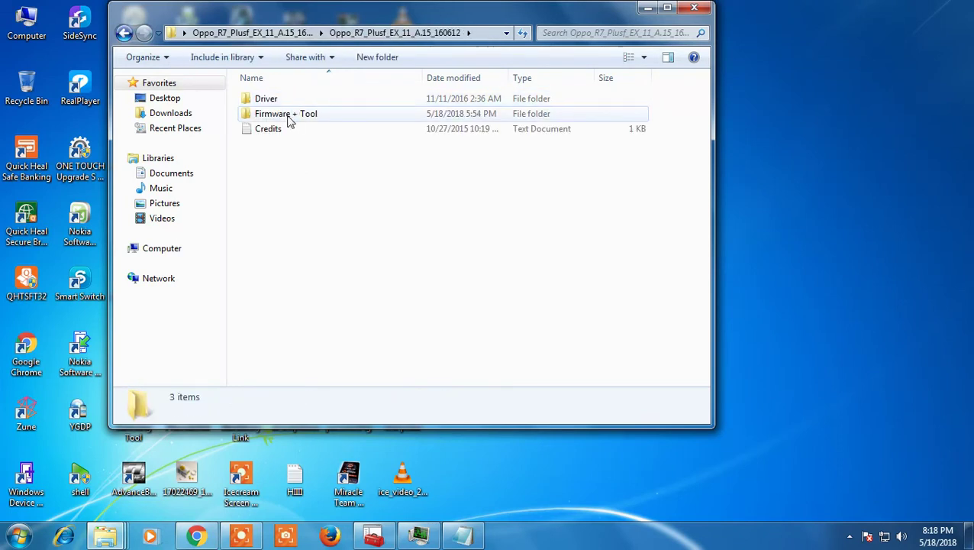
left_click(289, 120)
double_click(289, 120)
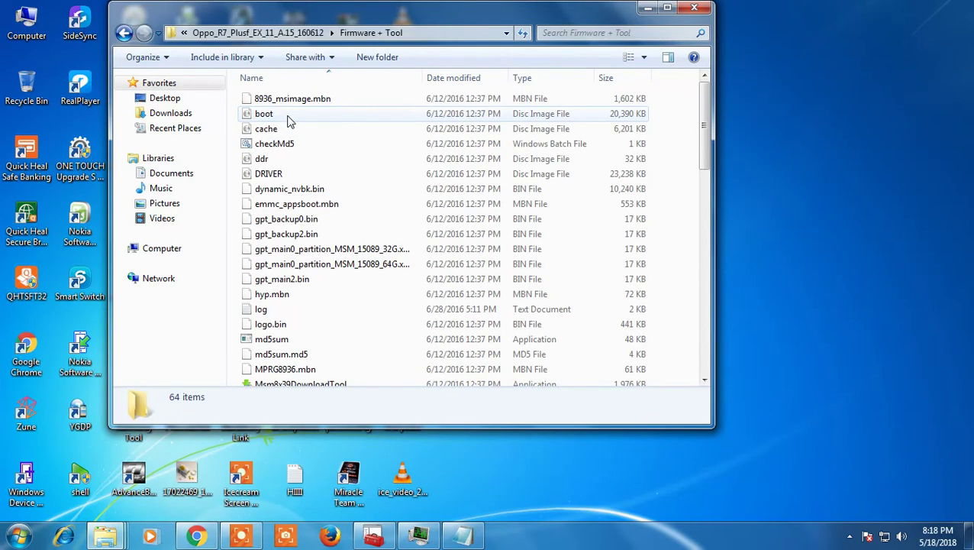
Launch the Msm8x39DownloadTool application from the Firmware + Tool folder
left_click(304, 189)
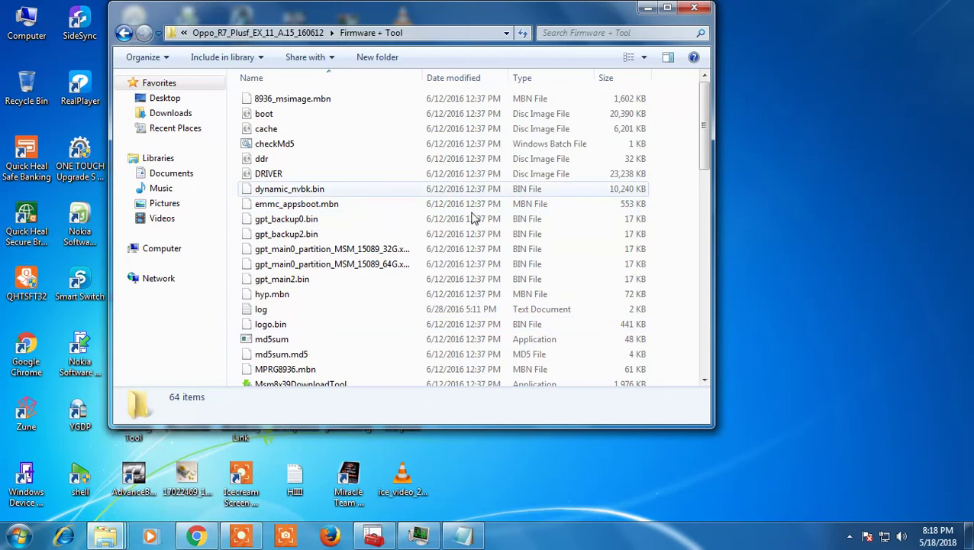
scroll(474, 218, "down", 3)
left_click(294, 259)
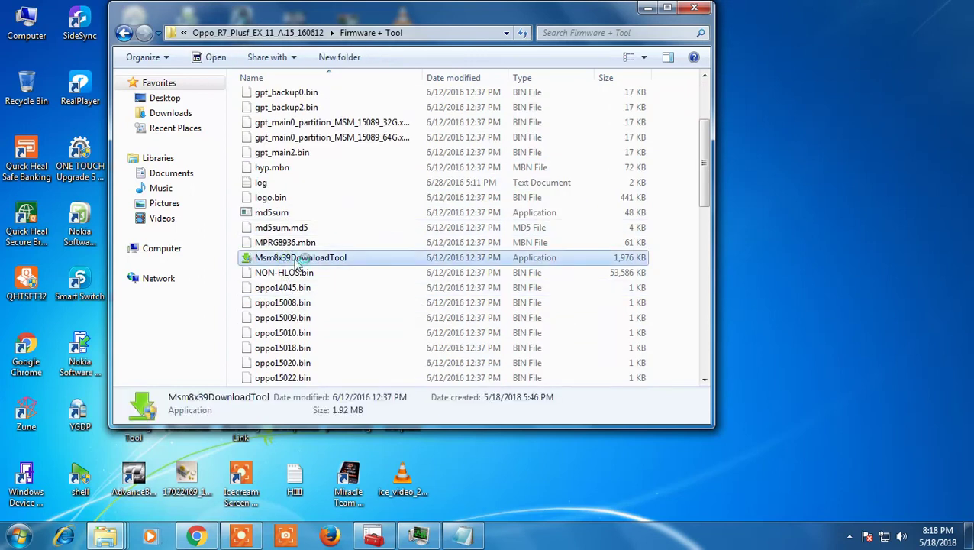
double_click(298, 260)
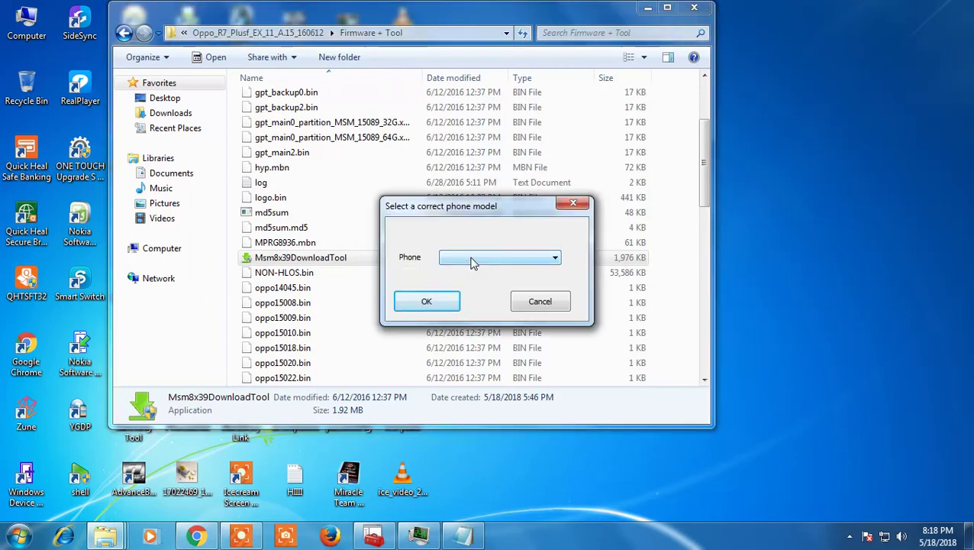
Choose 15089_32G as the phone model, confirm it, and shift the download tool window slightly aside
left_click(471, 262)
left_click(465, 276)
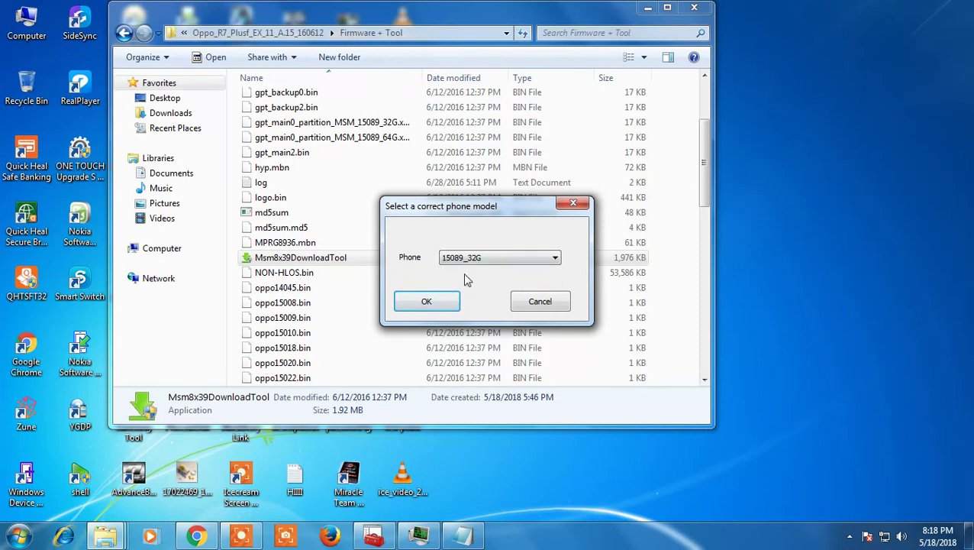
left_click(445, 303)
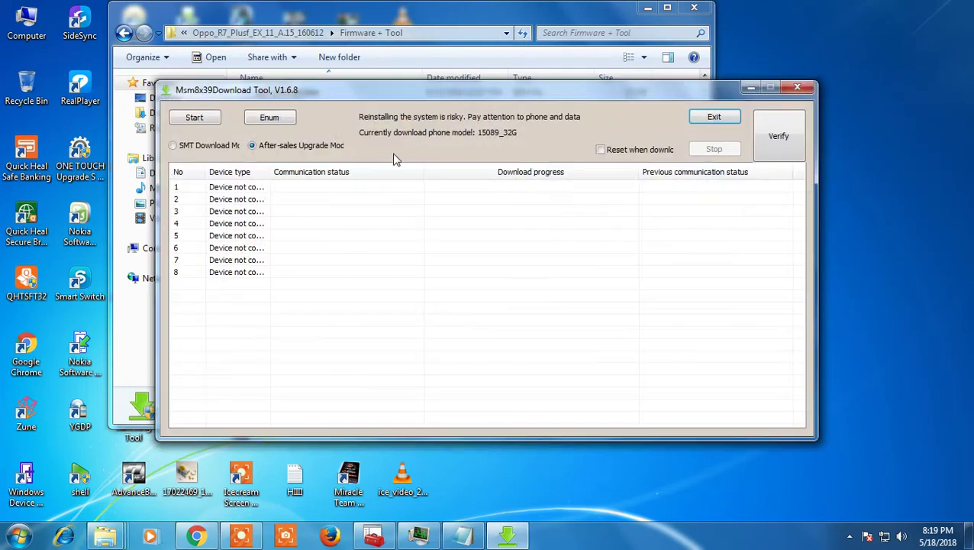
left_click_drag(398, 90, 421, 90)
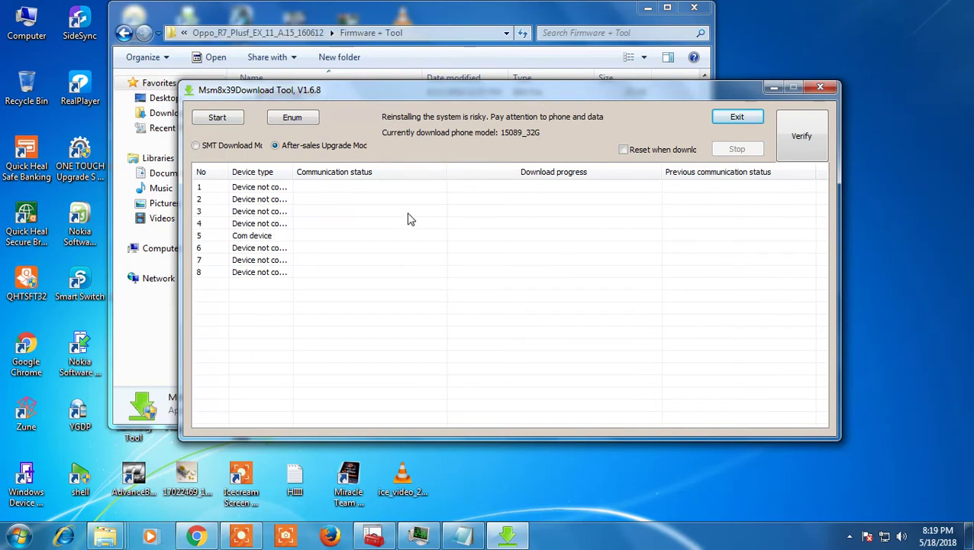
Return to the Notepad note and add the line "i m going to flash my oppo device" below the introduction
left_click(462, 540)
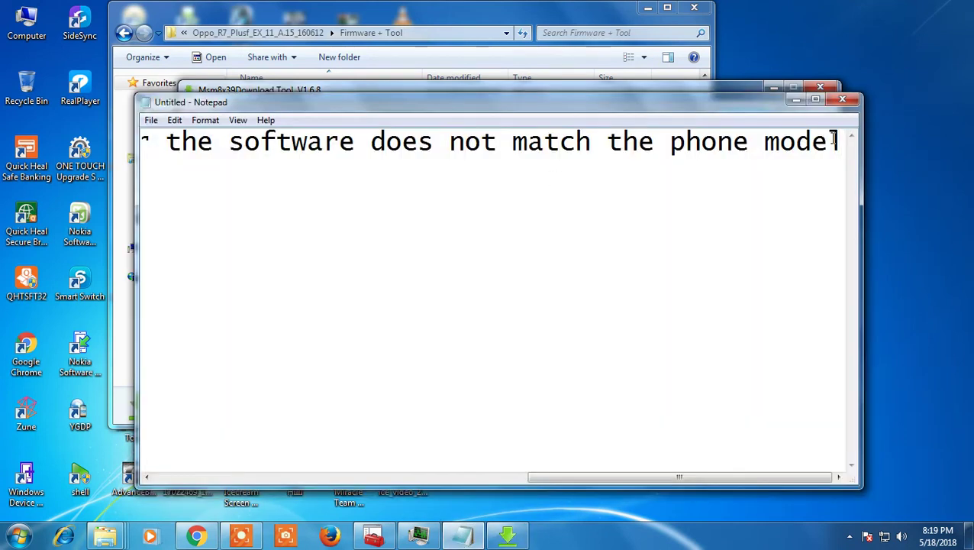
key("Return")
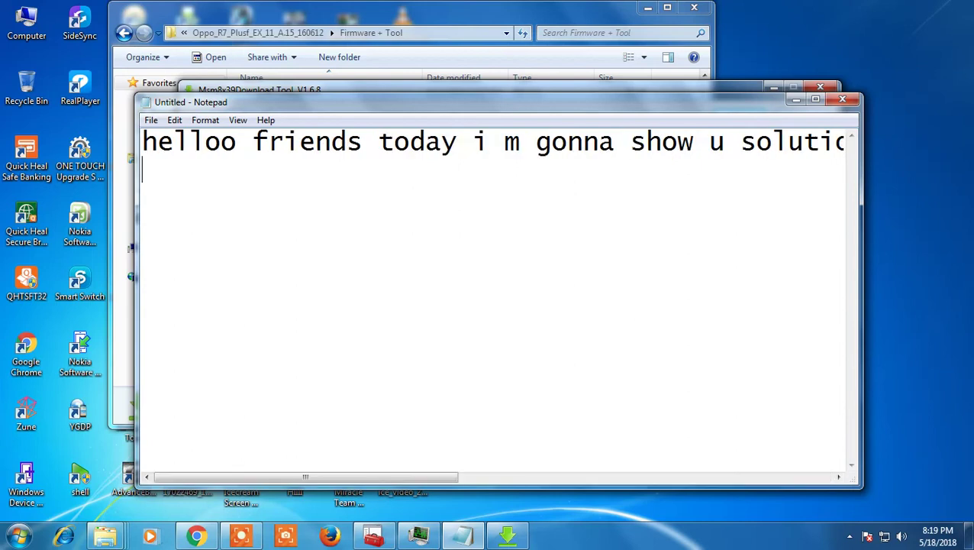
type("i m goi")
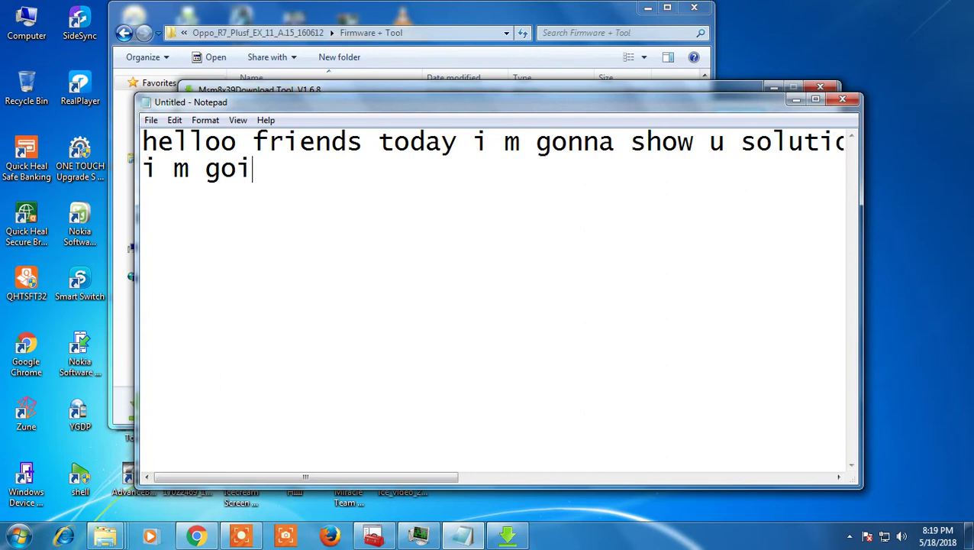
type("ng t")
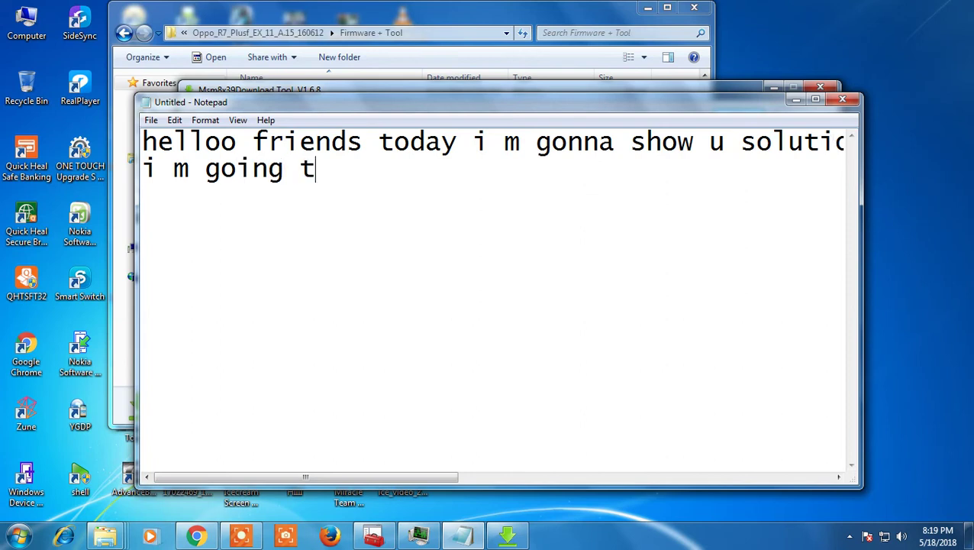
type("o flash ")
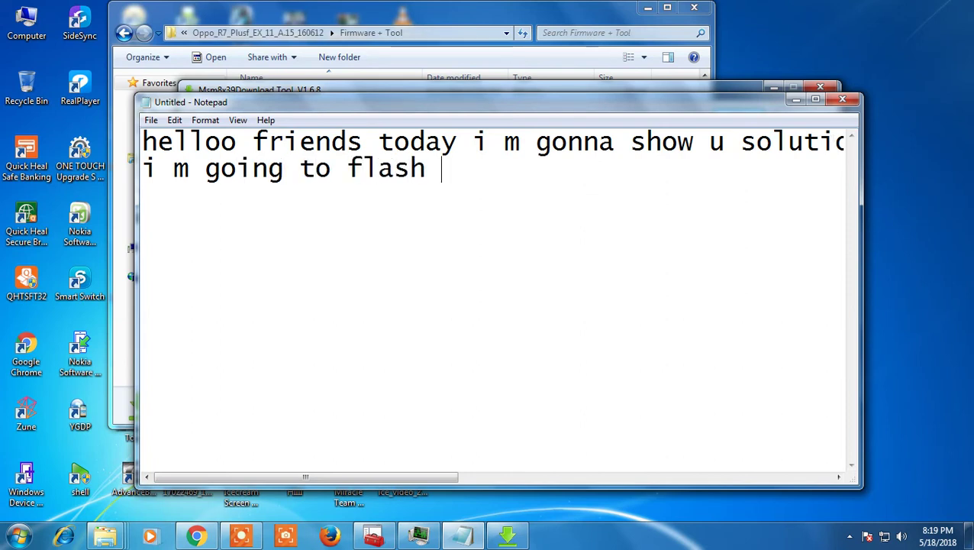
type("my opp")
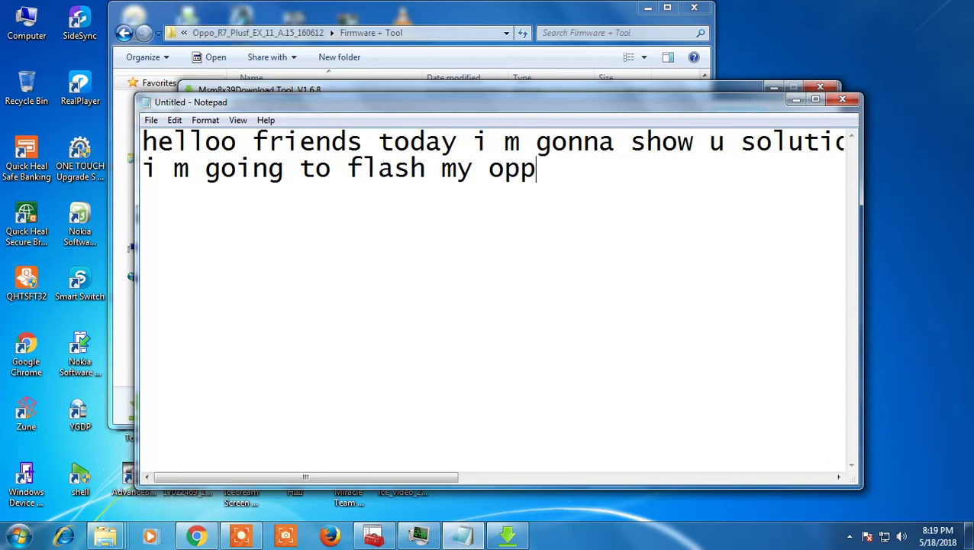
type("o device")
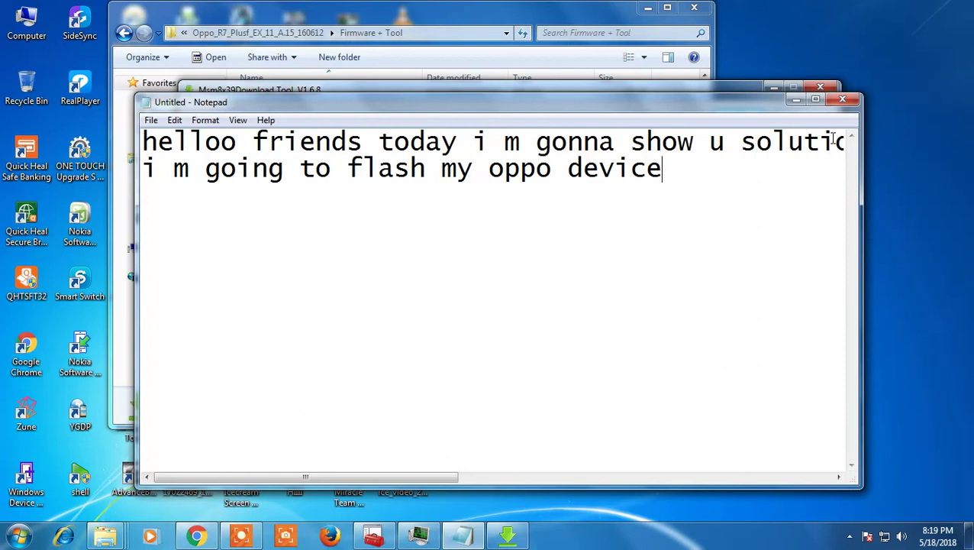
key("Return")
Minimize the note and move the download tool and the Firmware + Tool folder window apart, keeping the tool in front
left_click(792, 100)
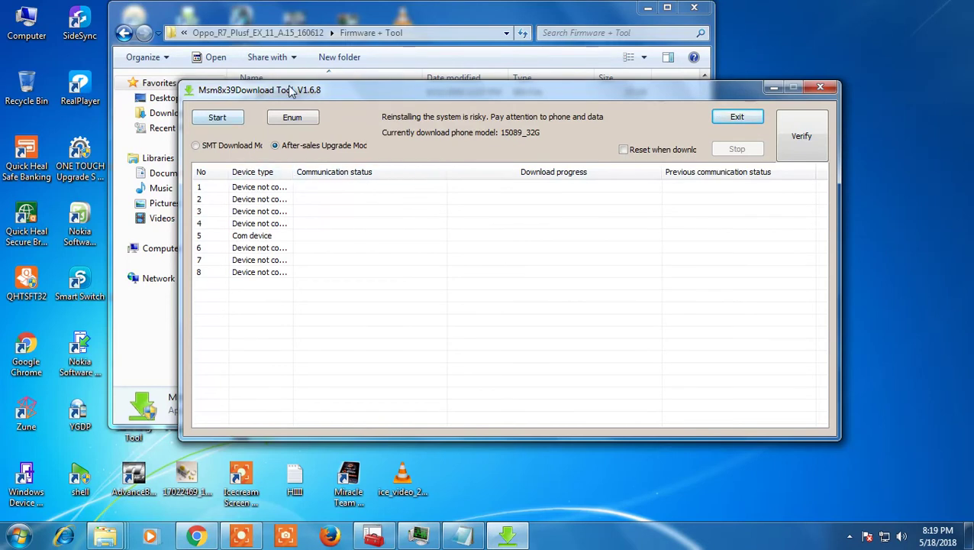
left_click_drag(290, 90, 392, 93)
left_click(336, 23)
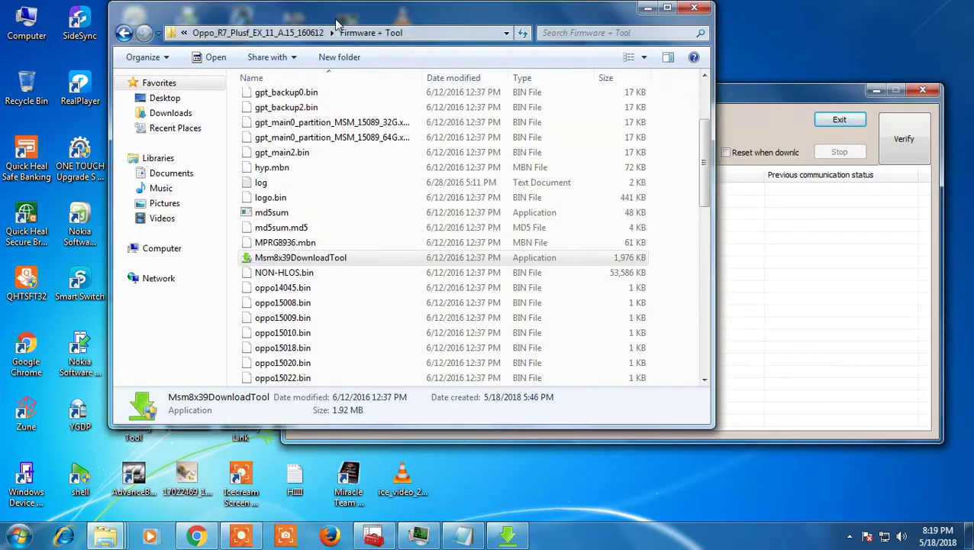
left_click_drag(336, 23, 261, 72)
left_click(706, 100)
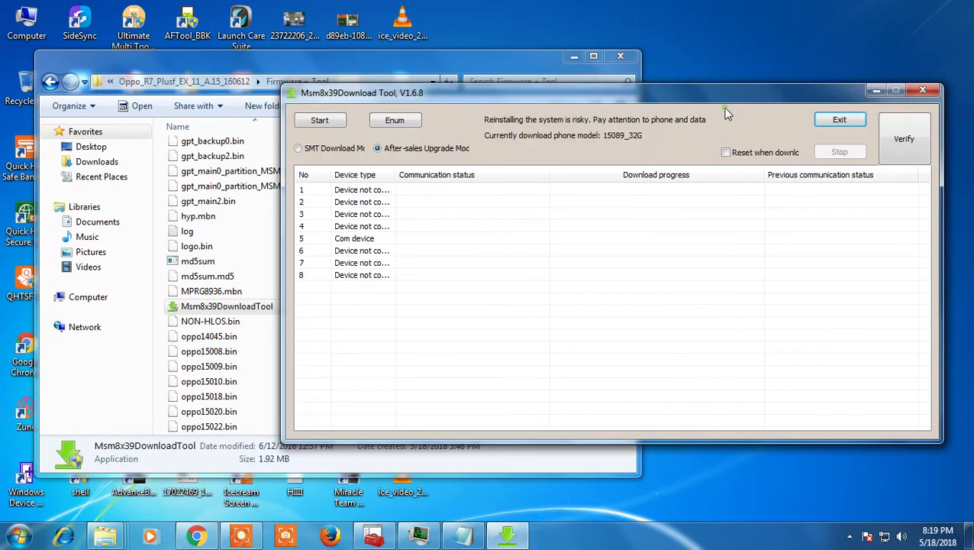
Show Device Manager beside the Msm8x39 download tool and start the download to the connected phone
left_click(372, 539)
left_click_drag(310, 75, 310, 69)
left_click(679, 96)
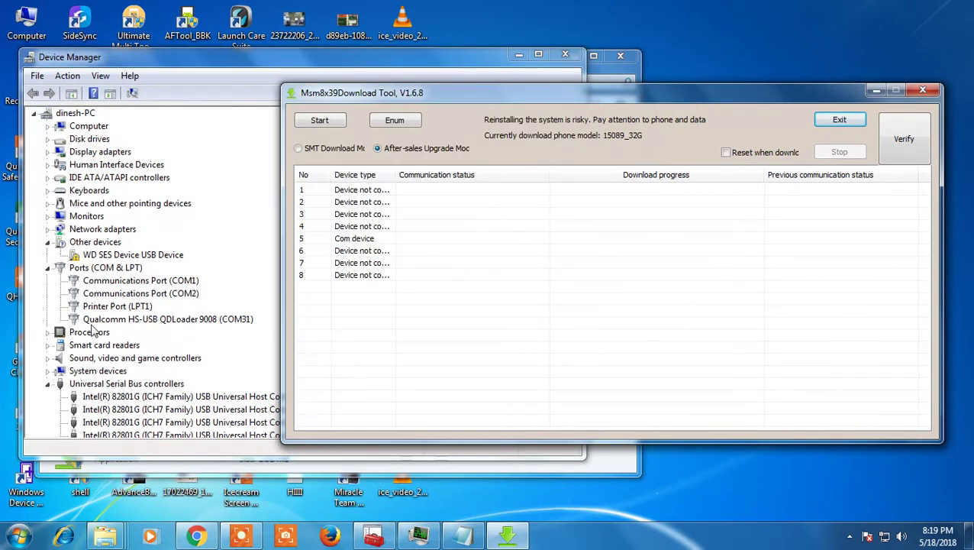
left_click(321, 122)
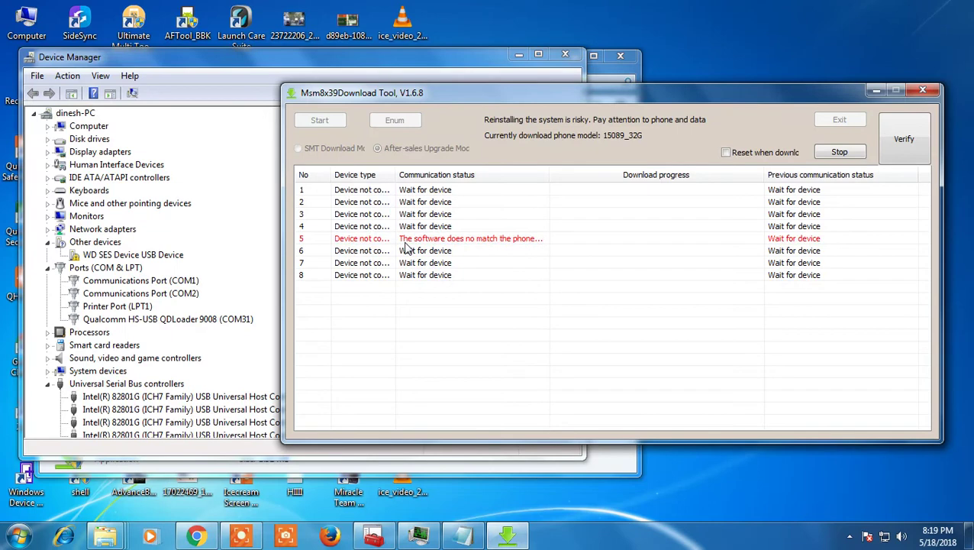
Add the note line "here is error" followed by the copied text "the software does not match the phone model"
left_click(466, 537)
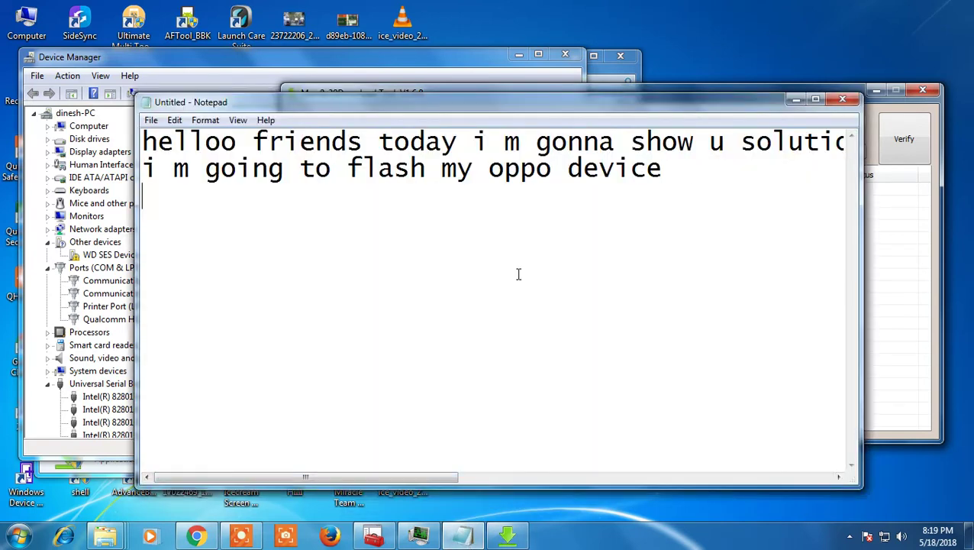
type("here is")
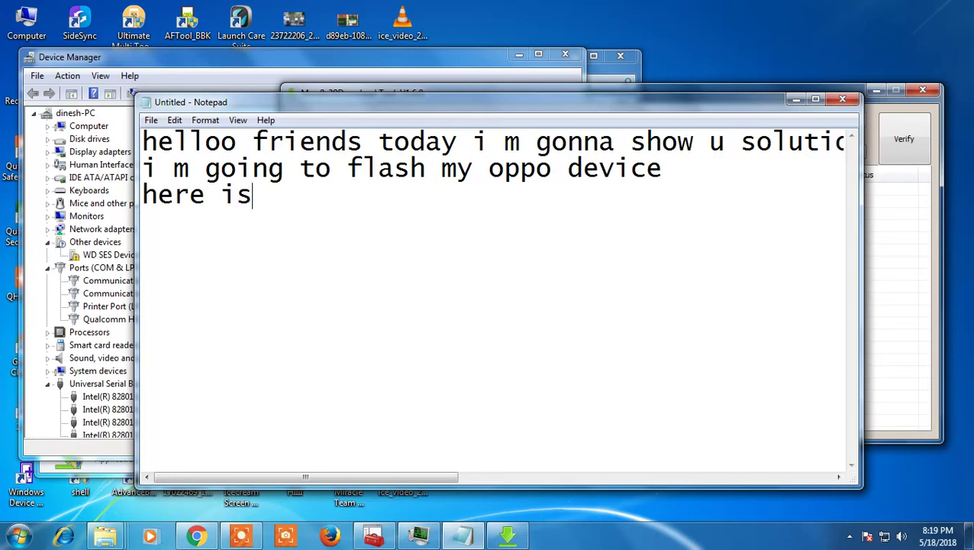
type(" error")
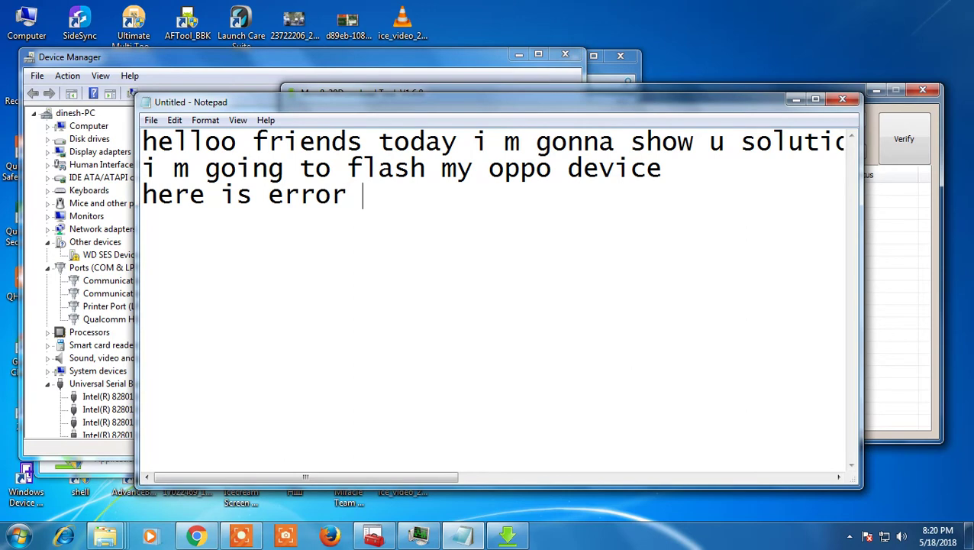
right_click(373, 192)
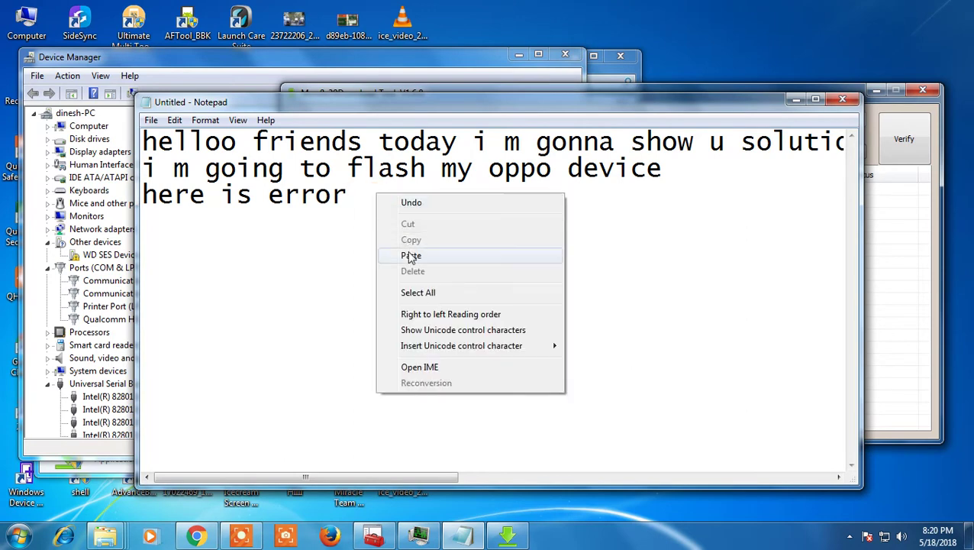
left_click(405, 255)
Read back the new "here is error" line from its end to its beginning
key("Left")
key("Left")
key("Left")
key("Left")
key("Left")
key("Left")
key("Left")
key("Left")
key("Left")
key("Left")
key("Left")
key("Left")
key("Left")
key("Left")
key("Left")
key("Left")
key("Left")
key("Left")
key("Left")
key("Left")
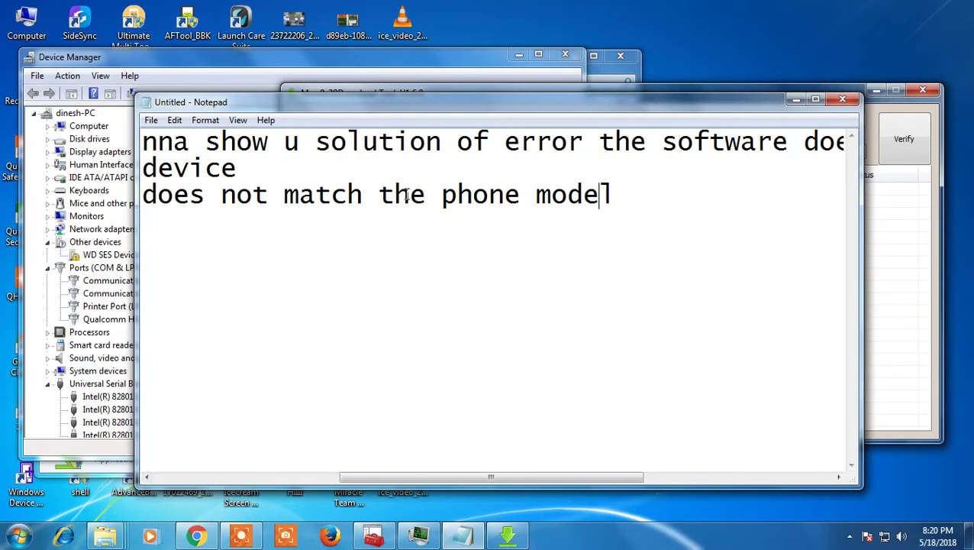
key("Left")
key("Left")
key("Left")
key("Left")
key("Left")
key("Left")
key("Left")
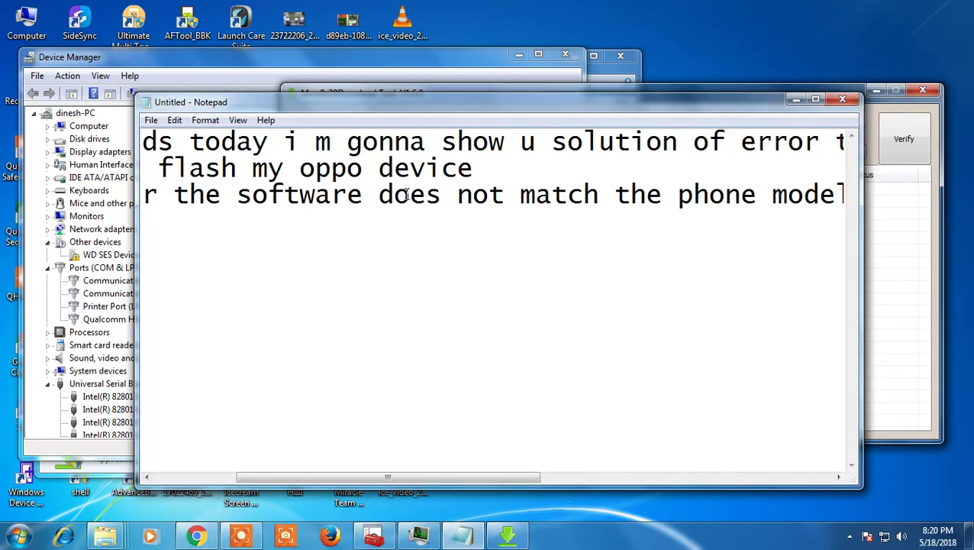
key("Left")
key("Left")
key("Left")
key("Left")
key("Left")
key("Left")
key("Left")
key("Left")
key("Left")
key("Left")
key("Left")
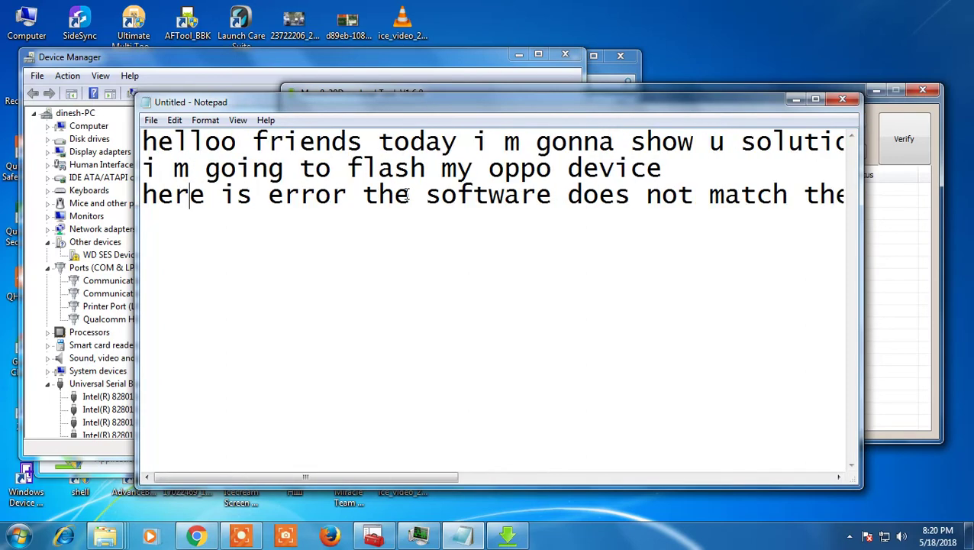
key("Right")
key("Right")
key("Right")
key("Right")
key("Right")
key("Right")
Highlight the error text in the note and compare it with the communication status of device 5 in the download tool
left_click_drag(363, 195, 537, 195)
left_click_drag(650, 195, 850, 196)
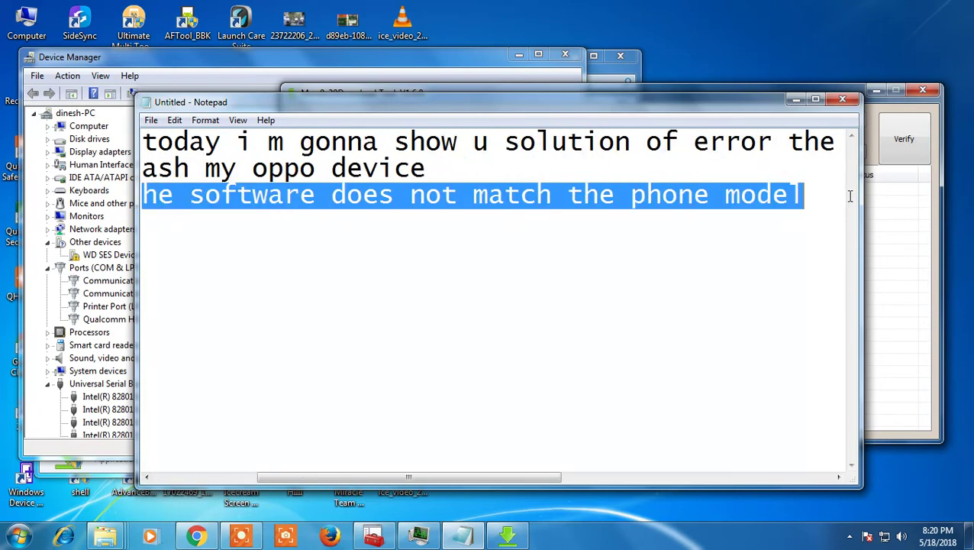
left_click(895, 203)
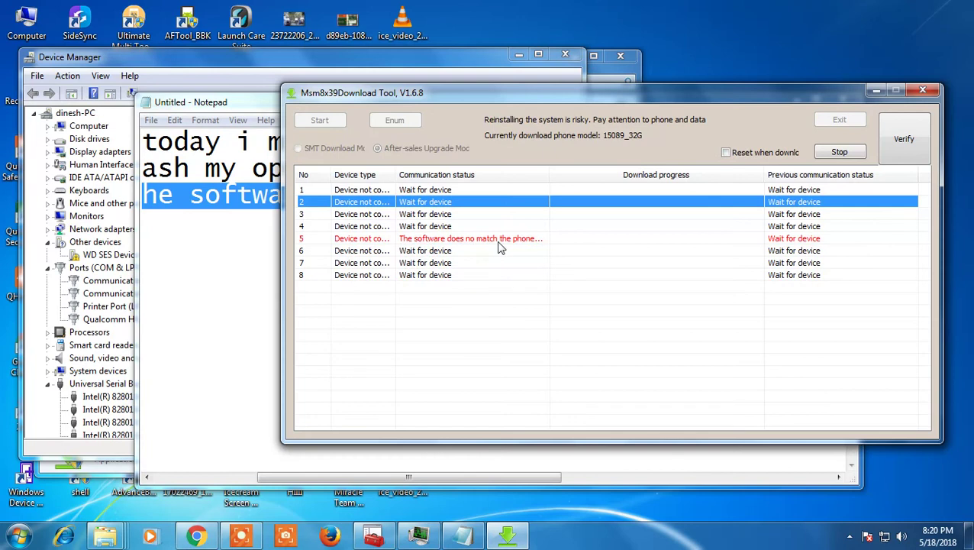
left_click(182, 317)
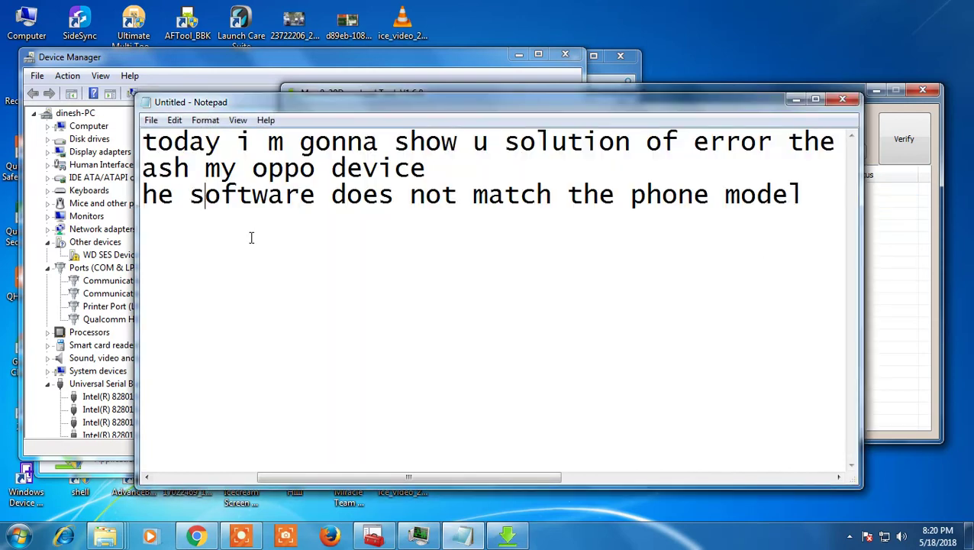
Start a new note line below the error text reading "this error came when u write bymistakenly"
left_click(814, 195)
key("Return")
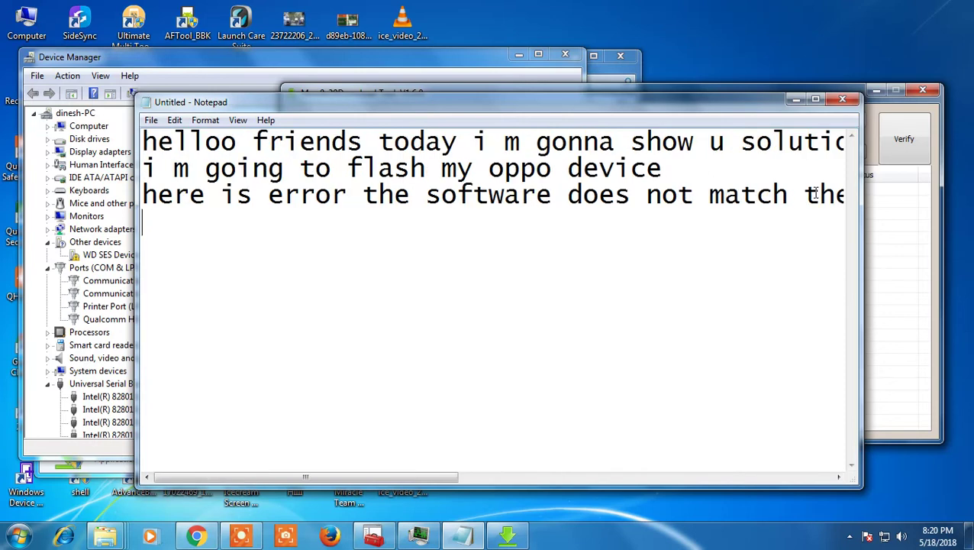
type("this er")
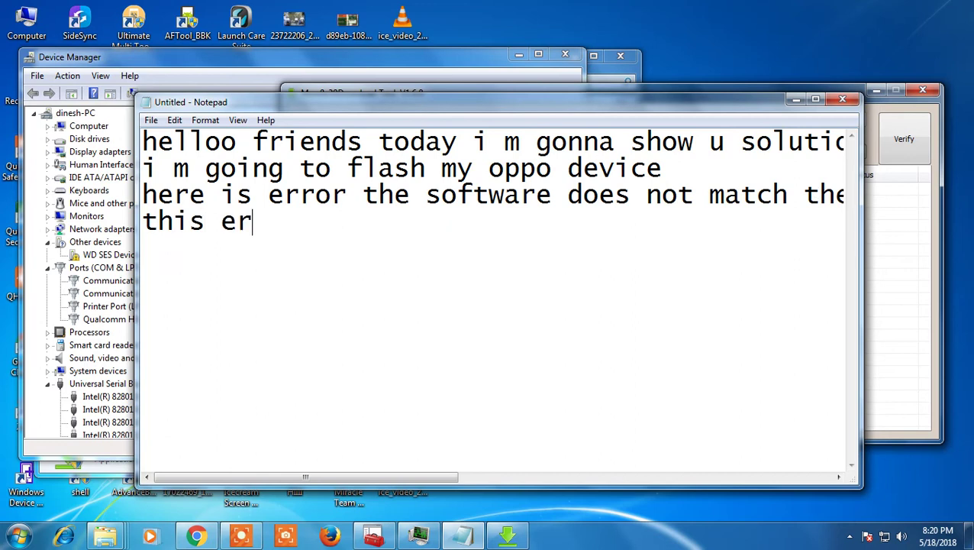
type("ror cam")
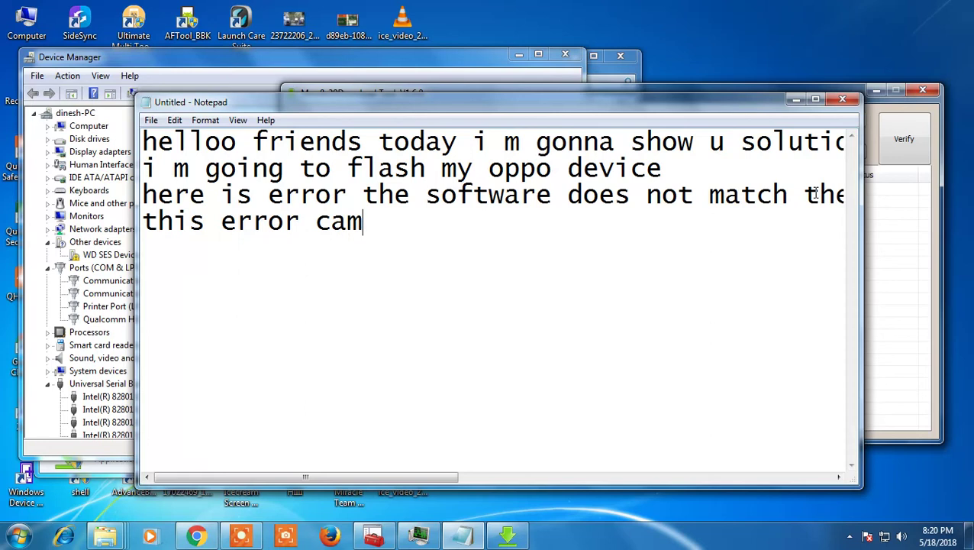
type("e when ")
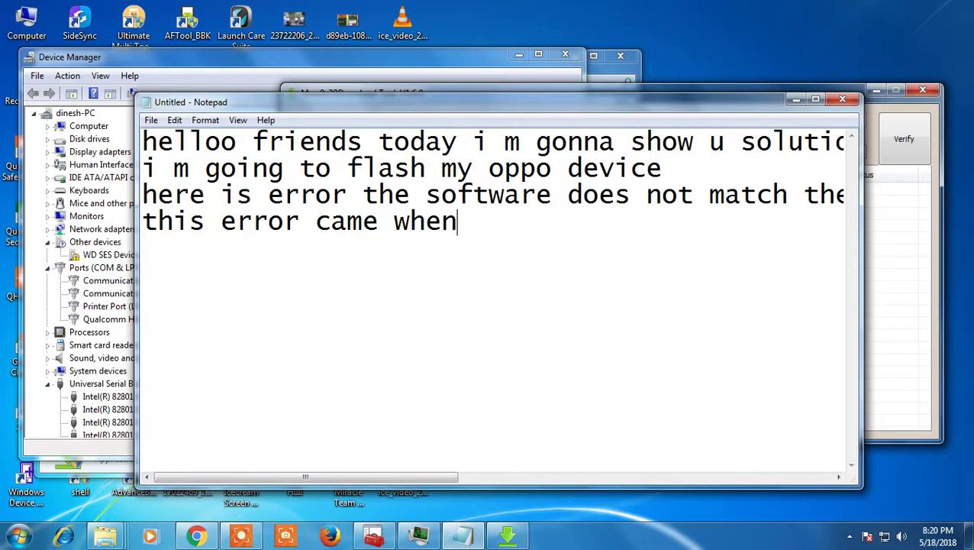
type("u write")
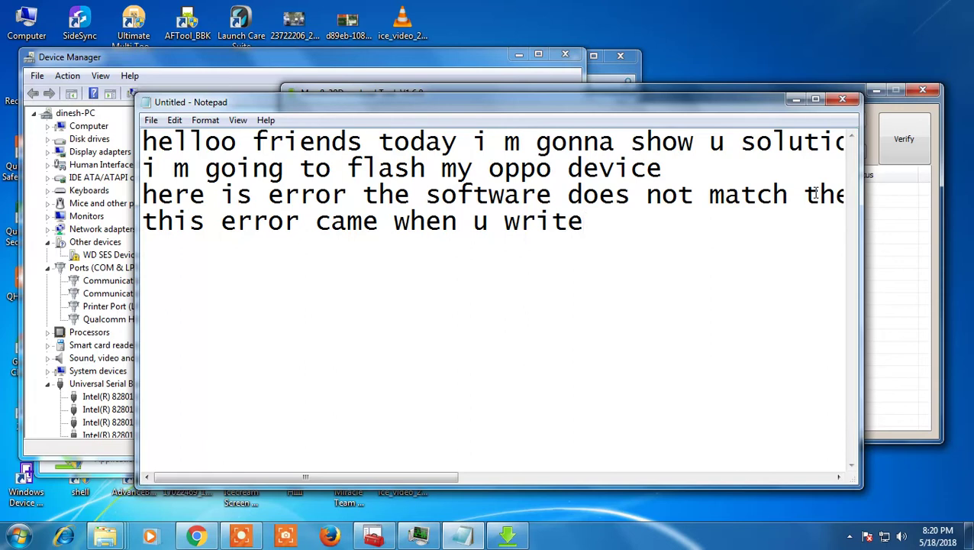
type(" bymist")
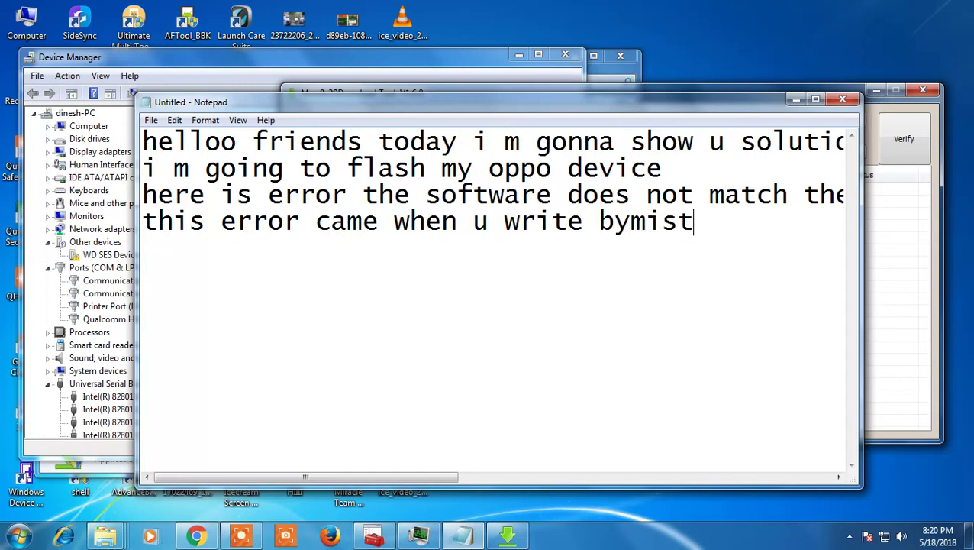
type("akenly")
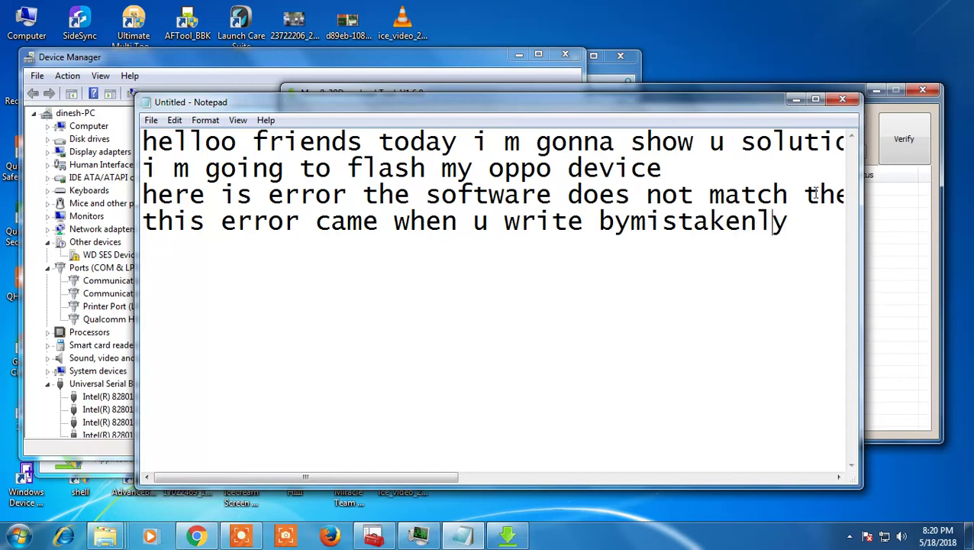
Insert a space in "bymistakenly" so that the wording reads "by mistakenly"
key("Left")
key("Left")
key("Left")
key("Left")
key("Left")
key("Left")
key("Left")
key("Left")
key("Left")
key("Left")
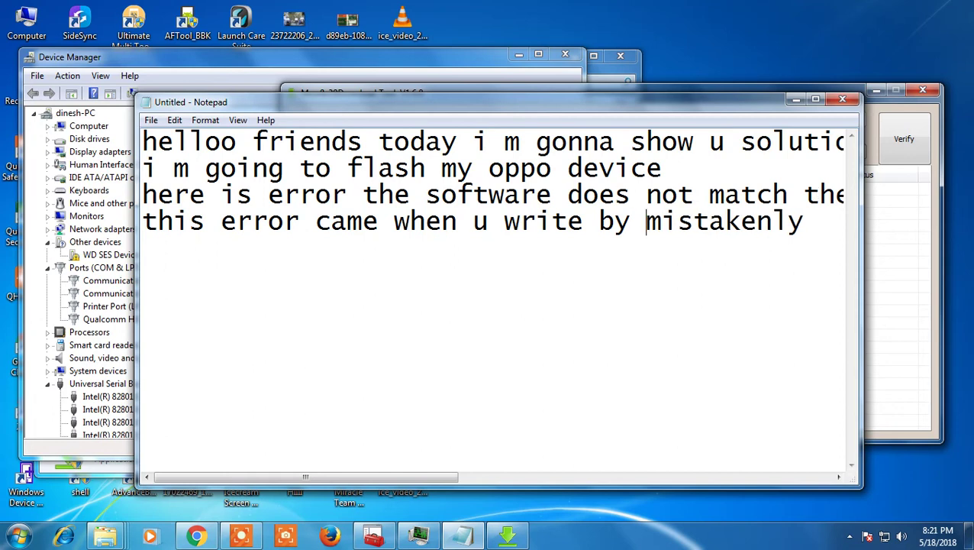
key("Right")
Complete the last note line by appending "wrong model firmware"
key("End")
type("wron")
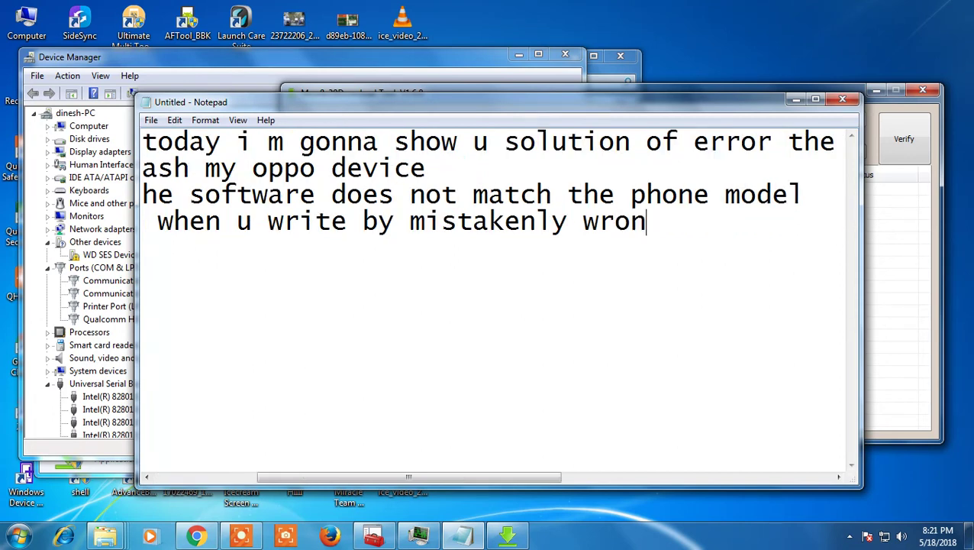
type("g mod")
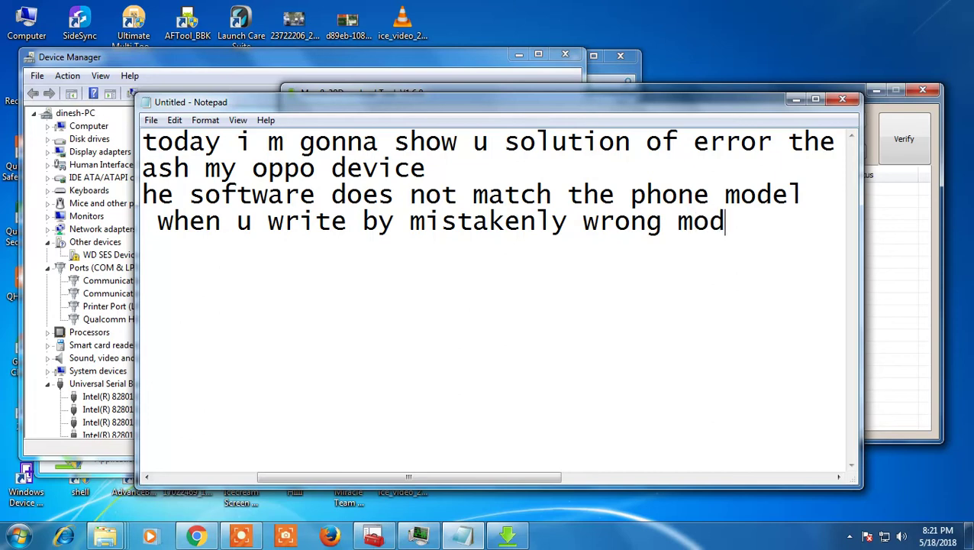
type("el fir")
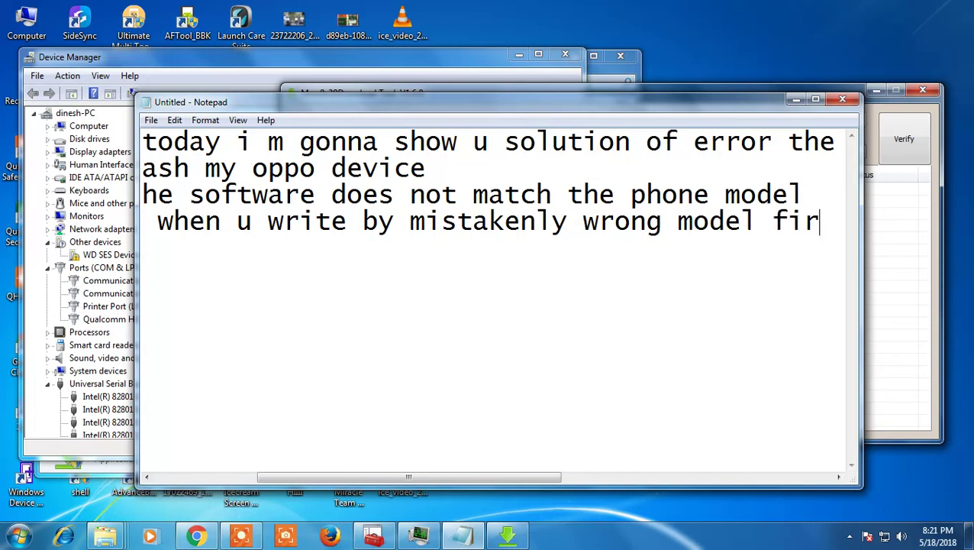
type("mware")
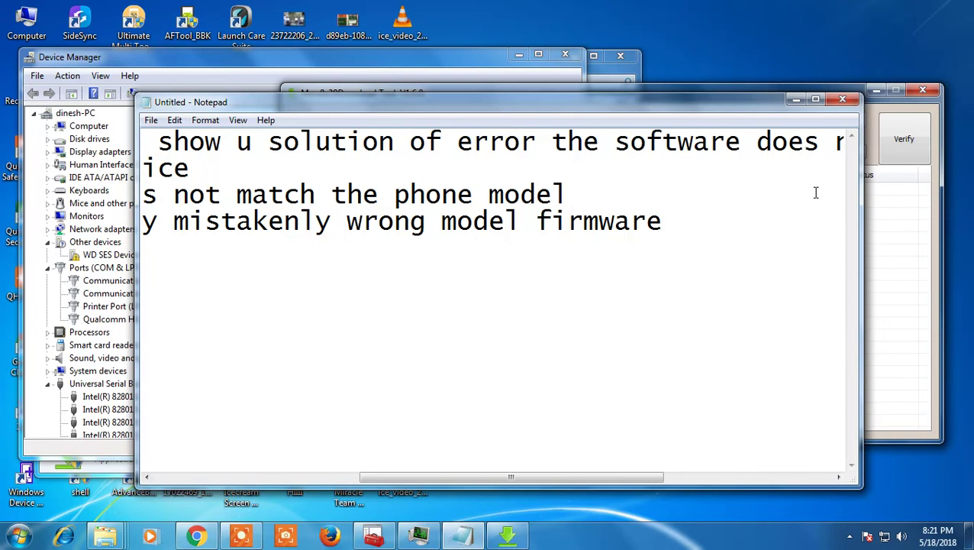
Go back over the last note line about the wrong model firmware, from its end to its start and forward again
key("Left")
key("Left")
key("Left")
key("Left")
key("Left")
key("Left")
key("Left")
key("Left")
key("Left")
key("Left")
key("Left")
key("Left")
key("Left")
key("Left")
key("Left")
key("Left")
key("Left")
key("Left")
key("Left")
key("Left")
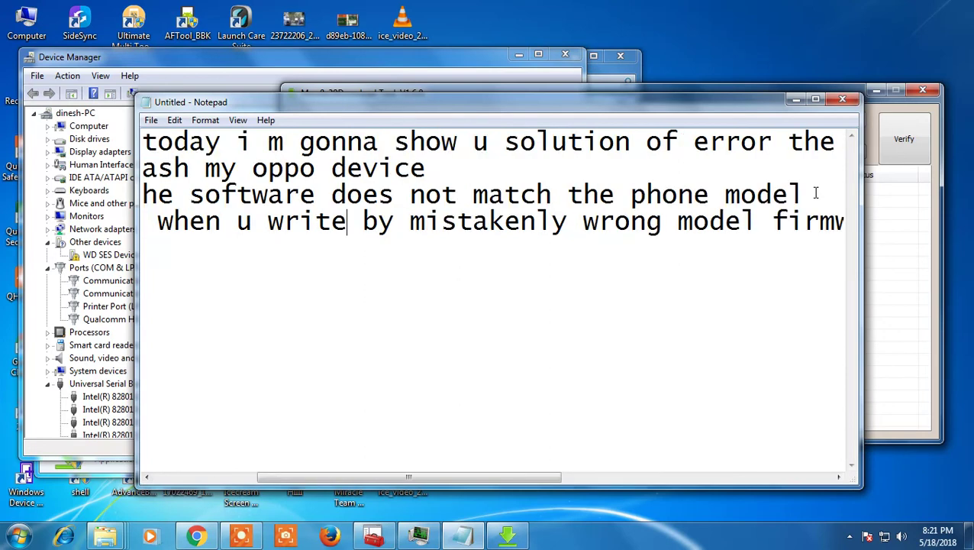
key("Left")
key("Left")
key("Left")
key("Left")
key("Left")
key("Left")
key("Left")
key("Left")
key("Left")
key("Left")
key("Left")
key("Left")
key("Left")
key("Left")
key("Left")
key("Left")
key("Left")
key("Left")
key("Left")
key("Left")
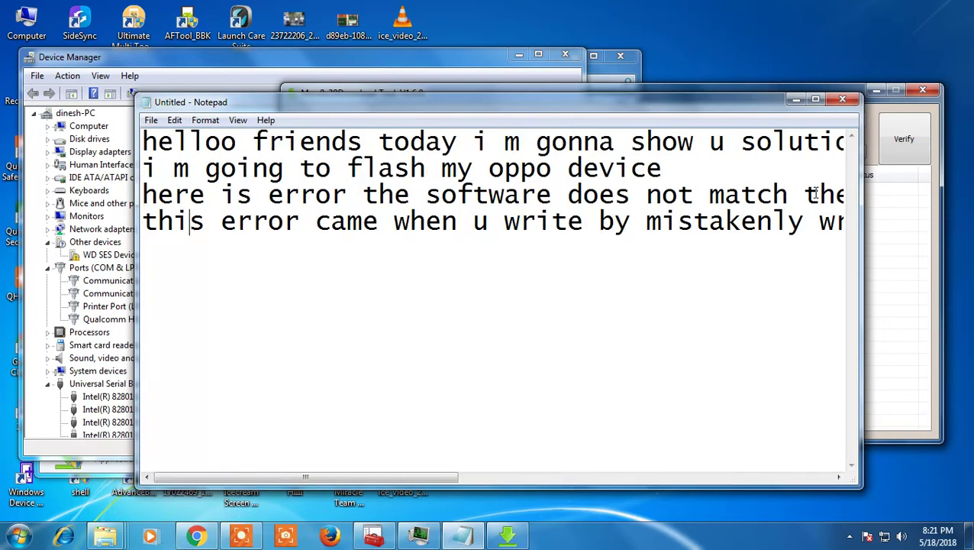
key("Left")
key("Right")
key("ctrl+Right")
key("ctrl+Right")
key("Right")
key("Right")
key("Right")
key("Right")
key("Right")
key("Right")
key("Right")
key("Right")
key("Right")
key("Right")
key("Right")
key("Right")
key("Right")
key("Right")
key("Right")
key("Right")
key("Right")
key("Right")
key("Right")
key("Right")
key("Right")
key("Right")
key("Right")
key("Right")
key("Right")
key("Right")
key("Right")
key("Right")
key("Right")
key("Right")
key("Right")
key("Right")
key("Right")
key("Right")
key("Right")
key("Right")
key("Right")
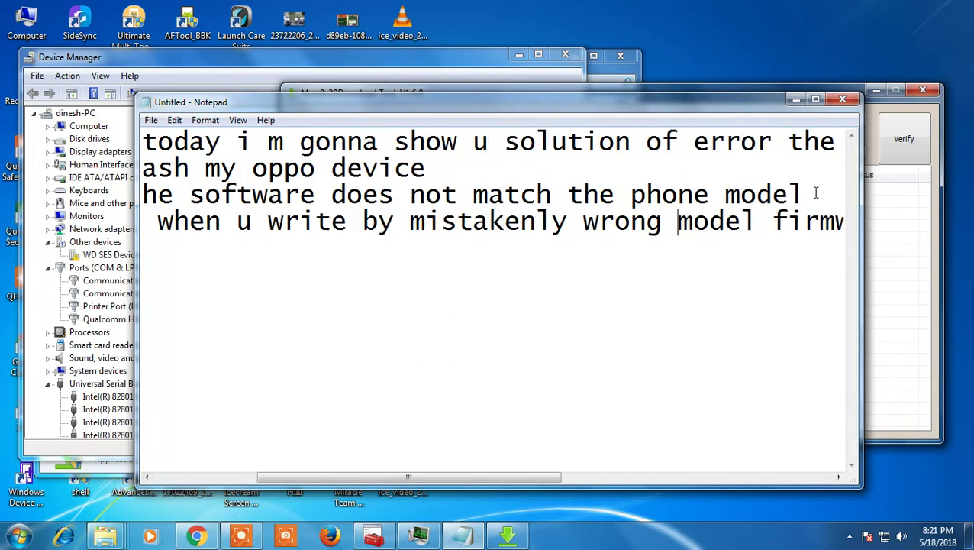
key("Left")
key("Right")
key("Right")
key("Right")
key("Right")
key("Right")
key("Right")
key("Right")
key("Right")
key("Right")
key("Right")
key("Right")
key("Right")
key("Right")
key("Right")
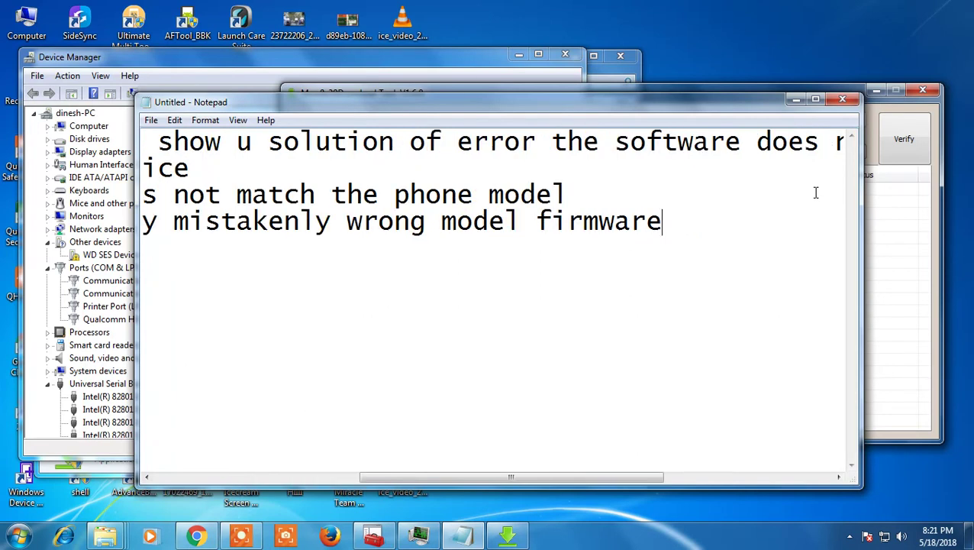
Start a new note line below the last one reading "i was writing oppo r7 plus firmware"
key("Return")
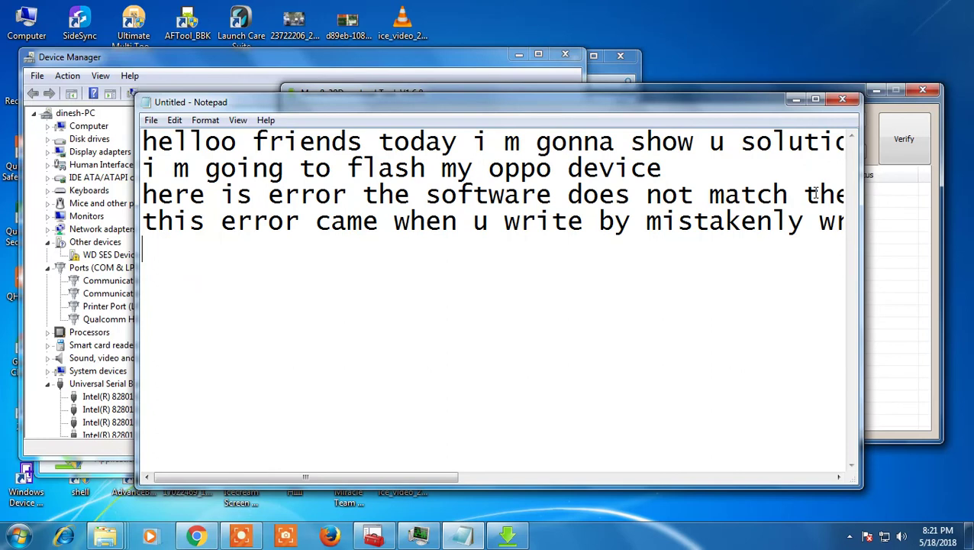
type("i was")
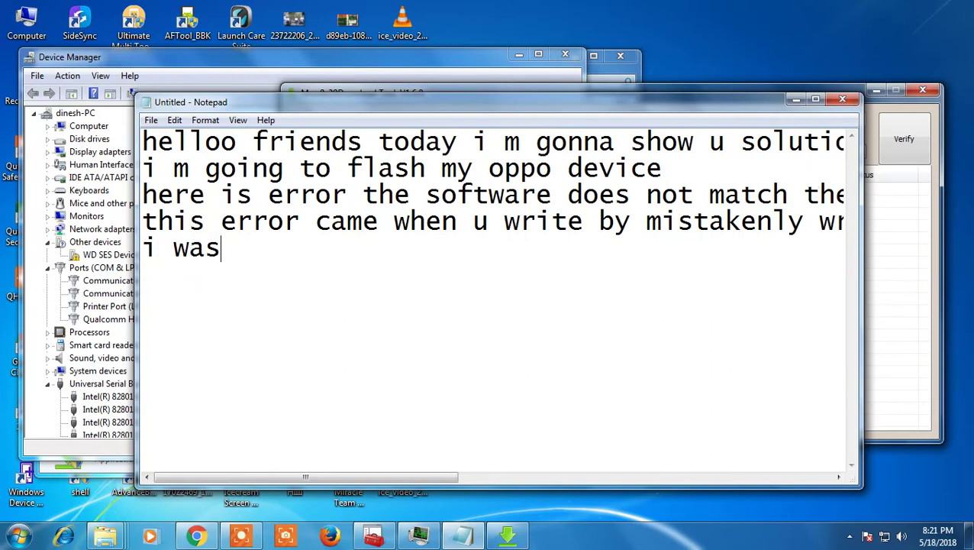
type(" writing")
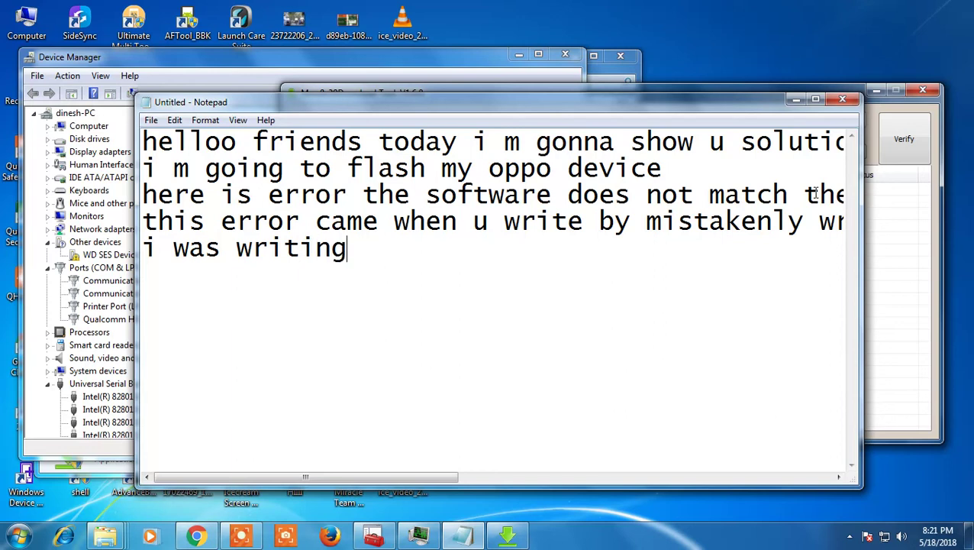
type(" r")
key("BackSpace")
type("oppo ")
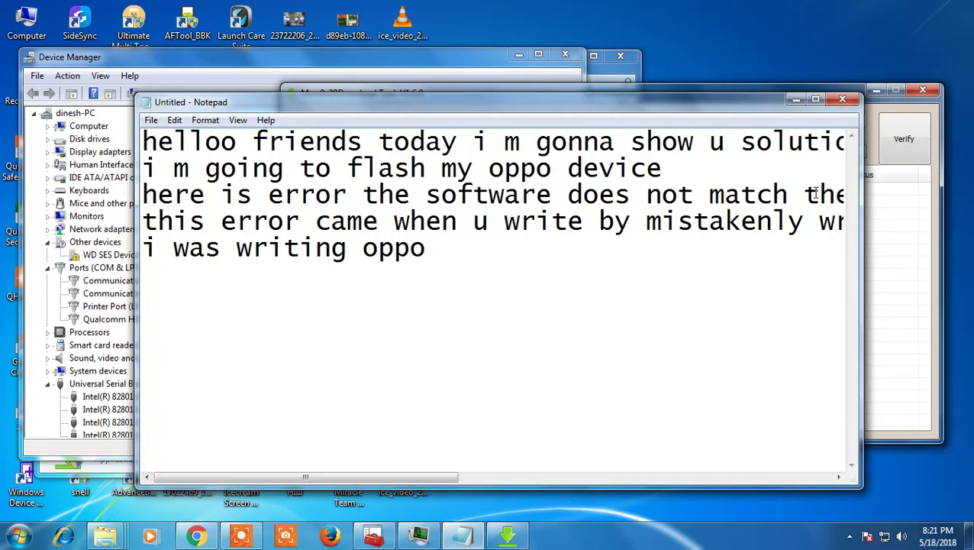
type("r7 pl")
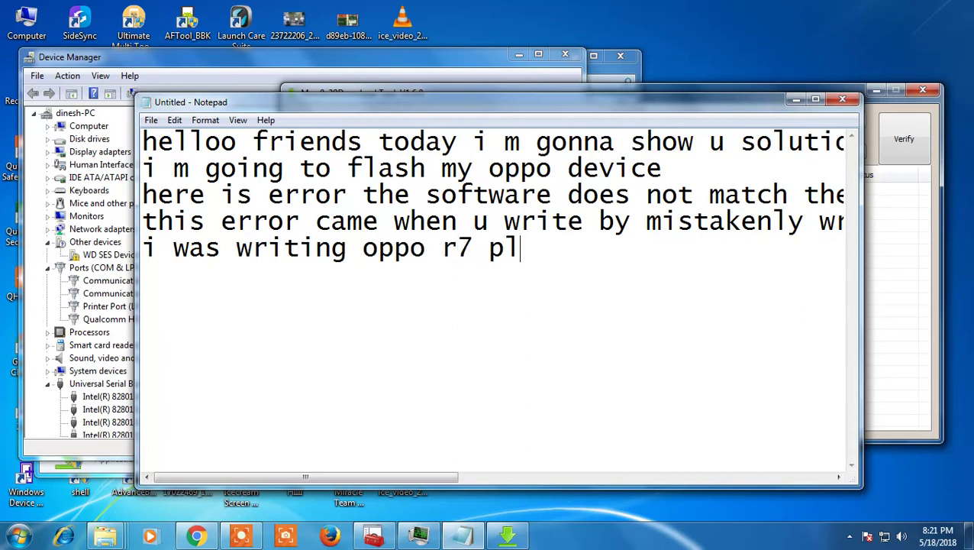
type("us fir")
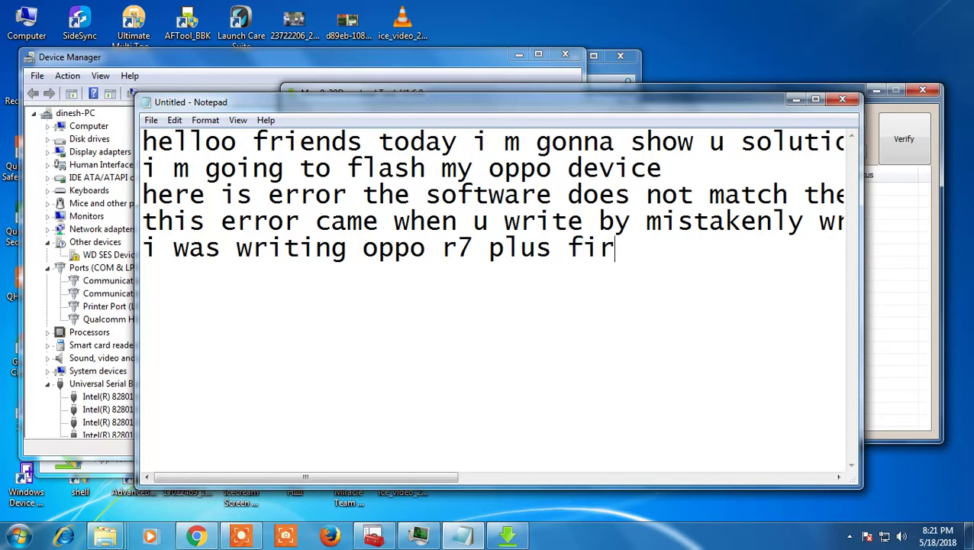
type("mware")
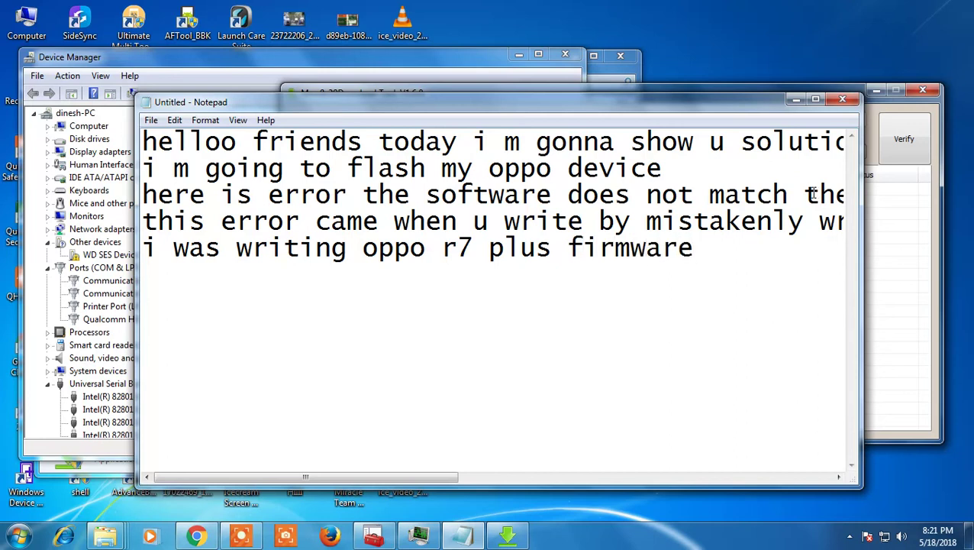
Continue the same note line with "bcoz before i dont know correct model of my phone"
type(" bcoz ")
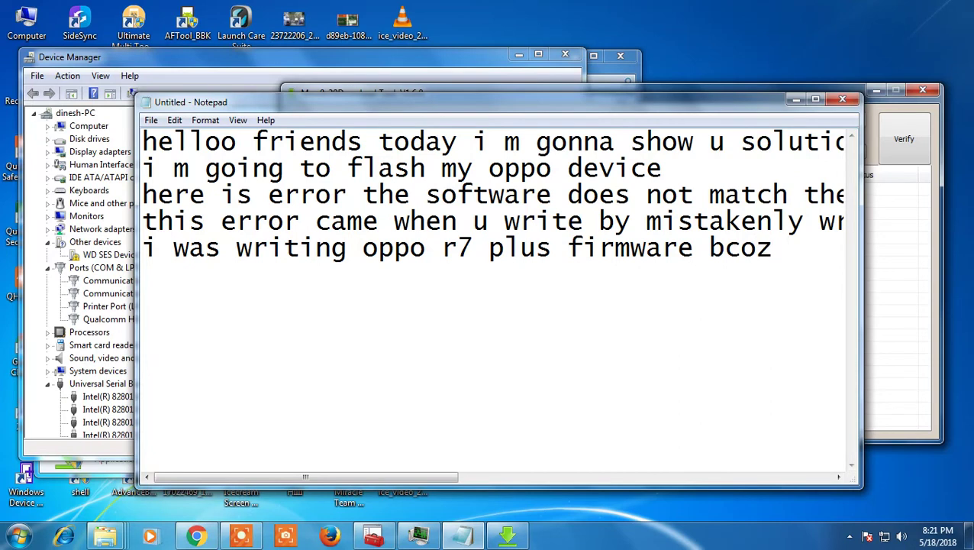
type("before")
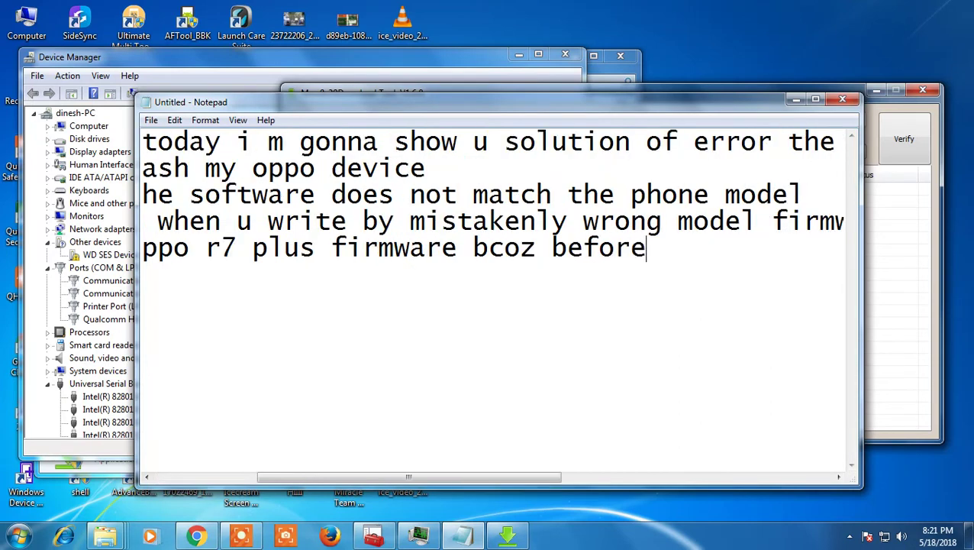
type(" i don")
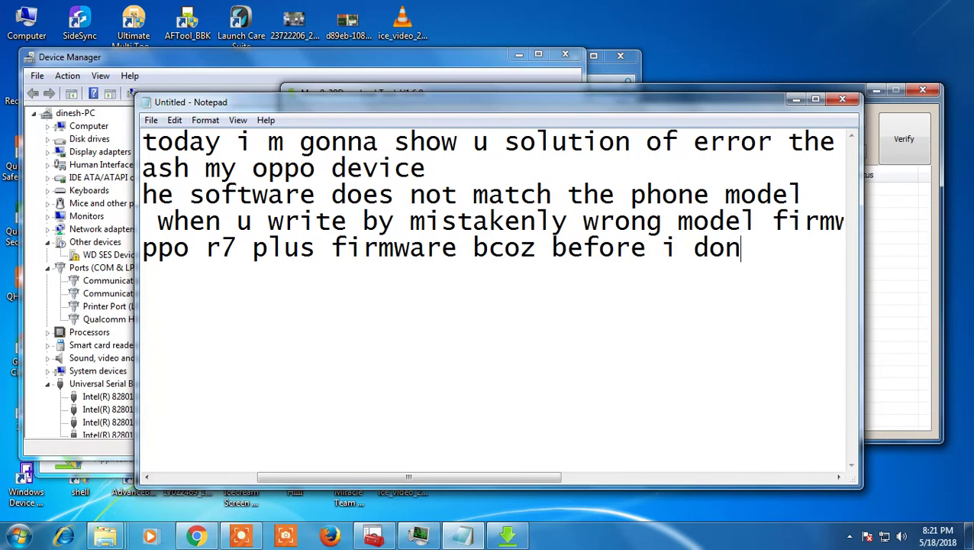
type("t kno")
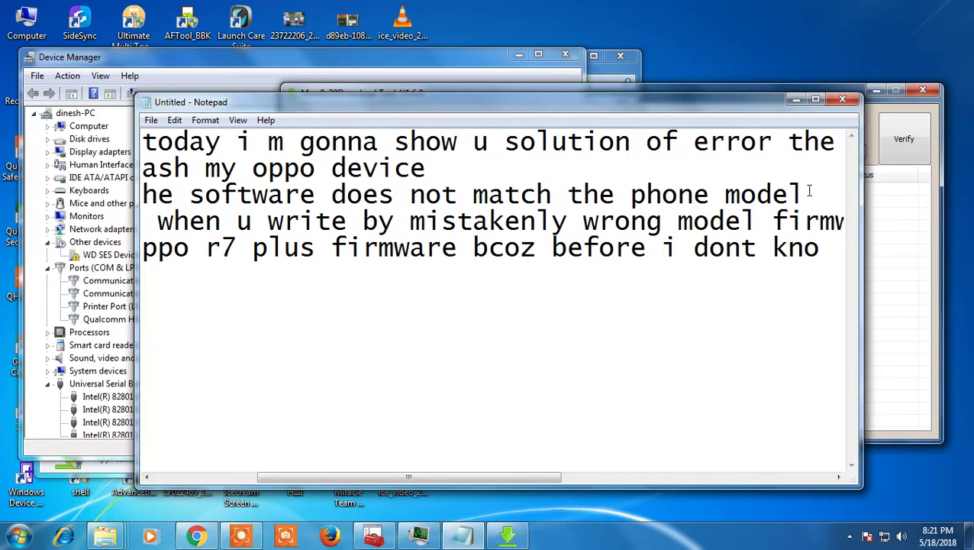
type("w ")
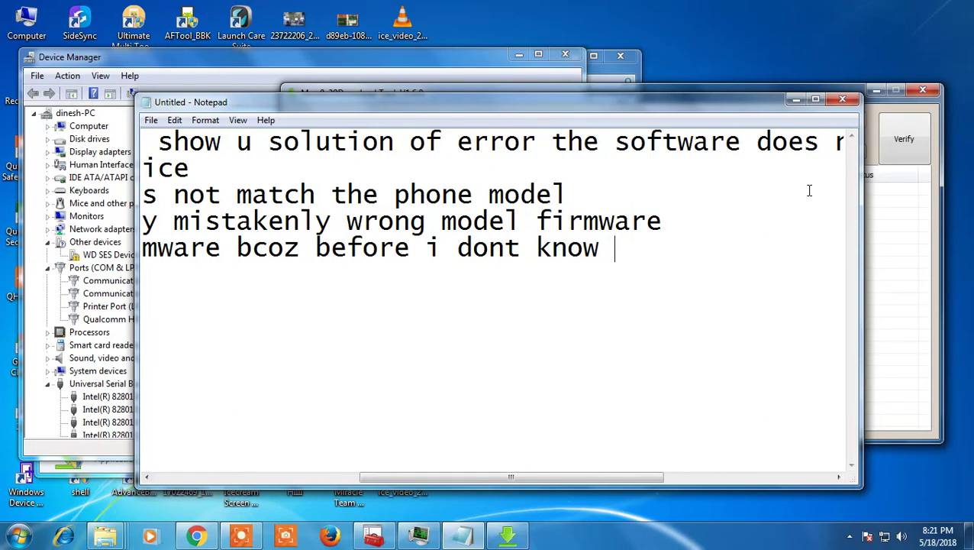
type("correc")
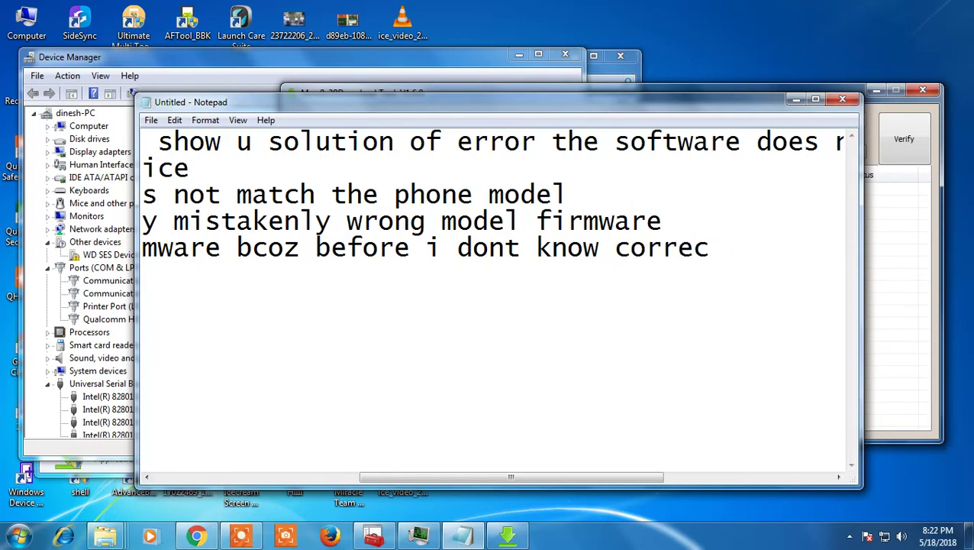
type("t mo")
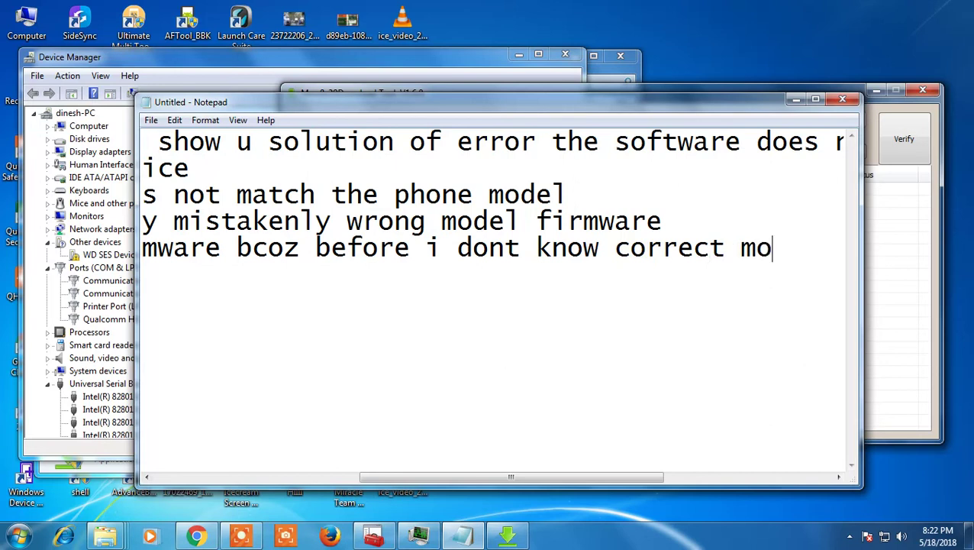
type("del ")
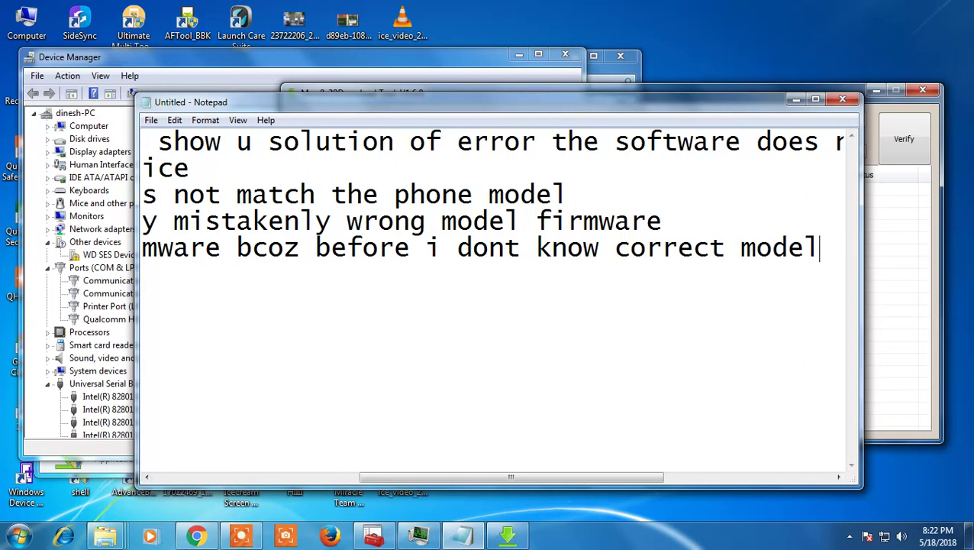
type("of my ")
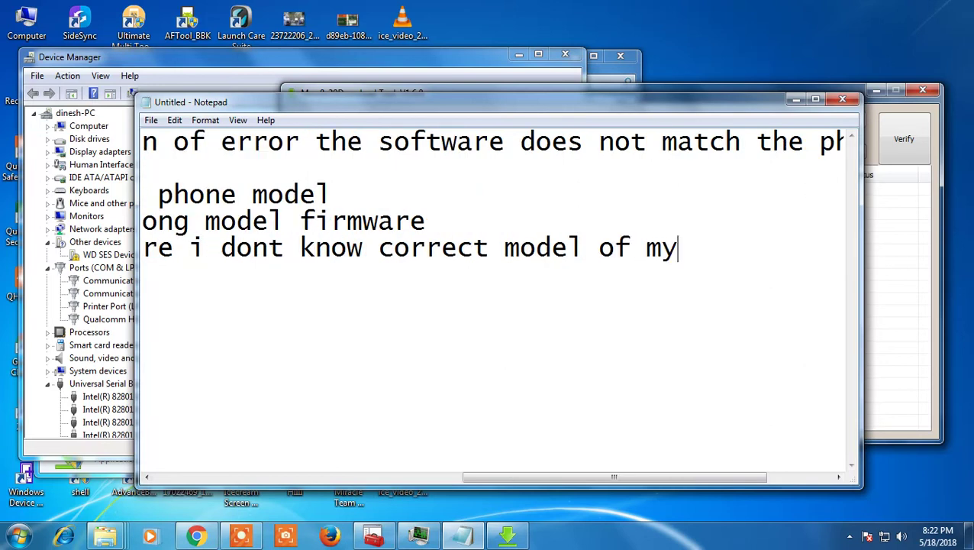
type("phone")
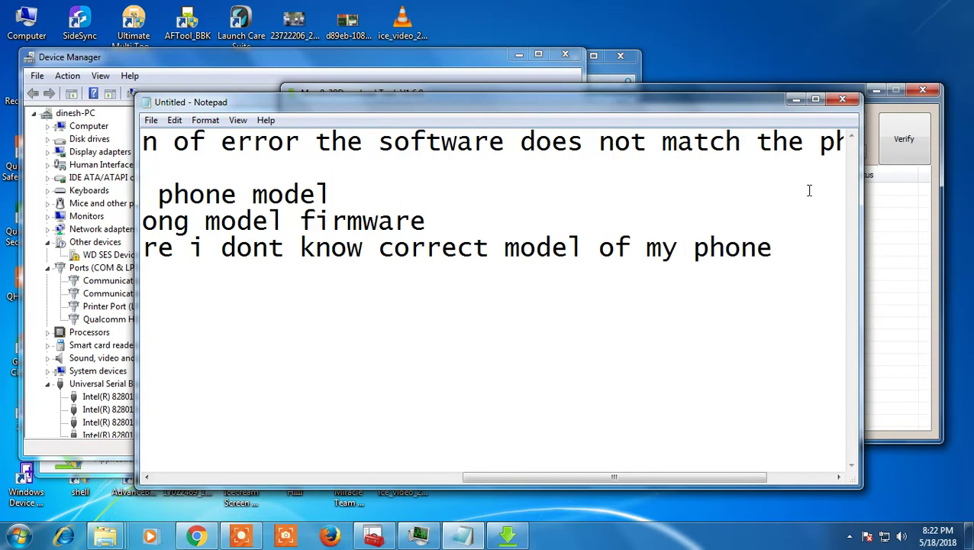
Add a new note line stating the phone's model: "my phone model is oppo r7 lite"
key("Return")
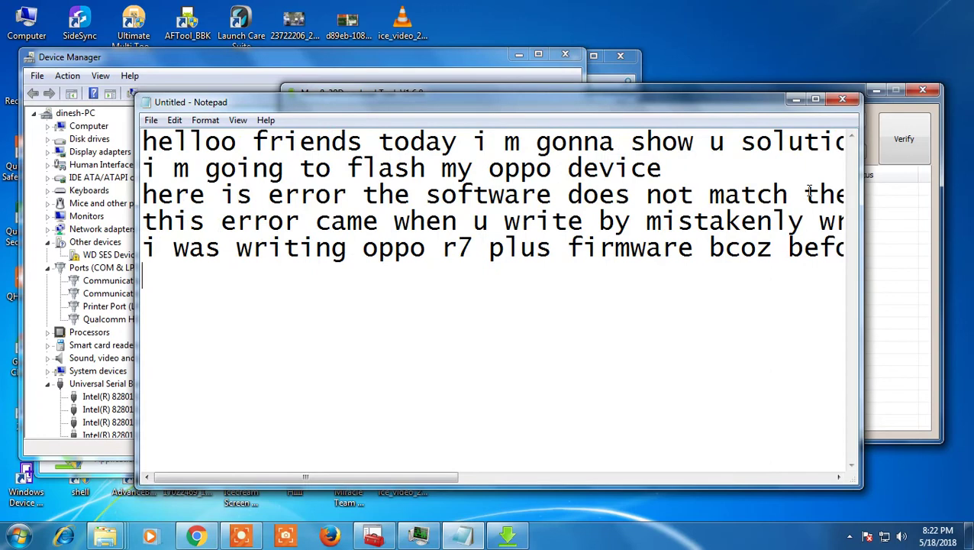
type("my ")
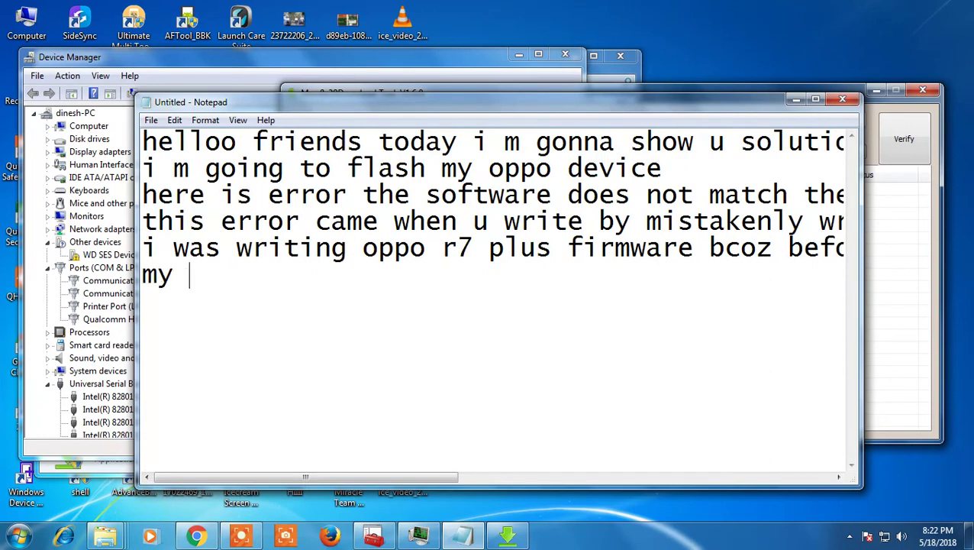
type("phone ")
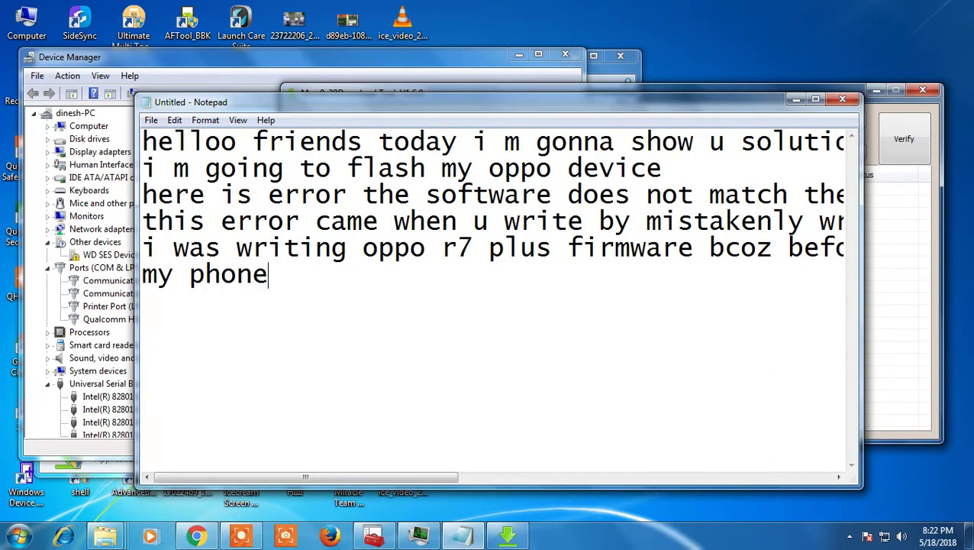
type("model ")
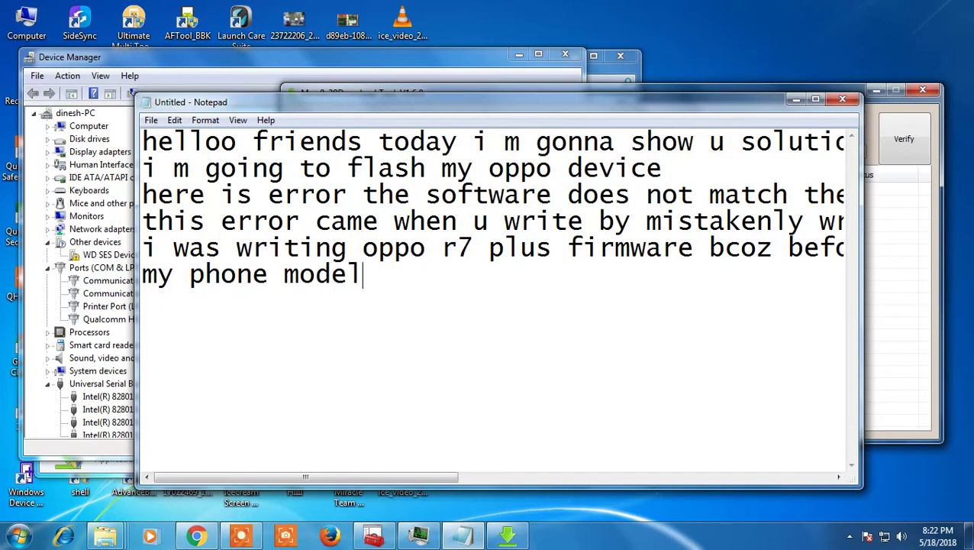
type("is opp")
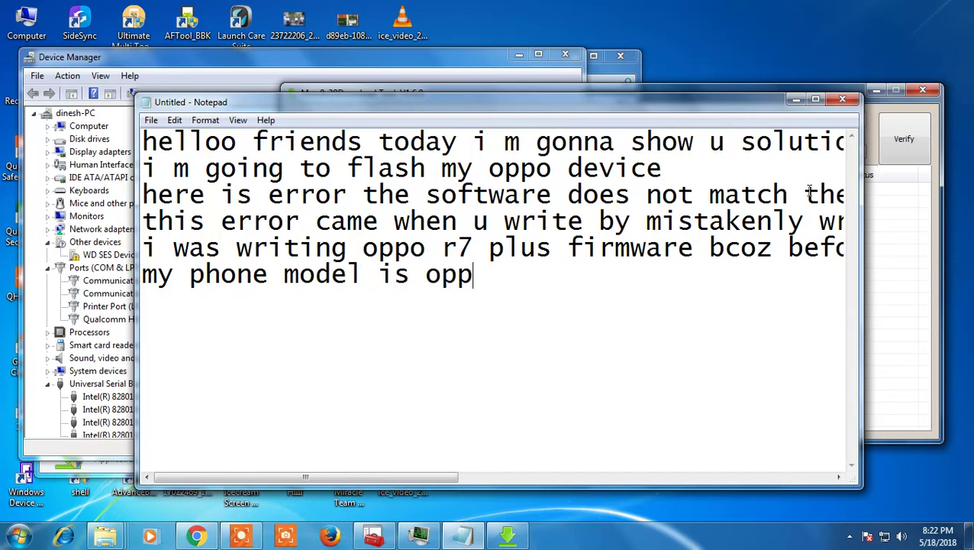
type("o r7 ")
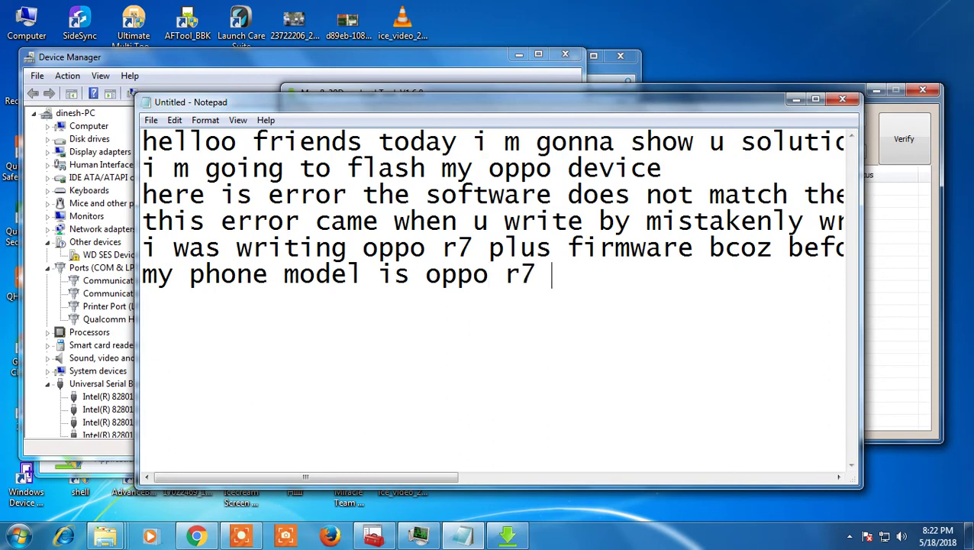
type("lite")
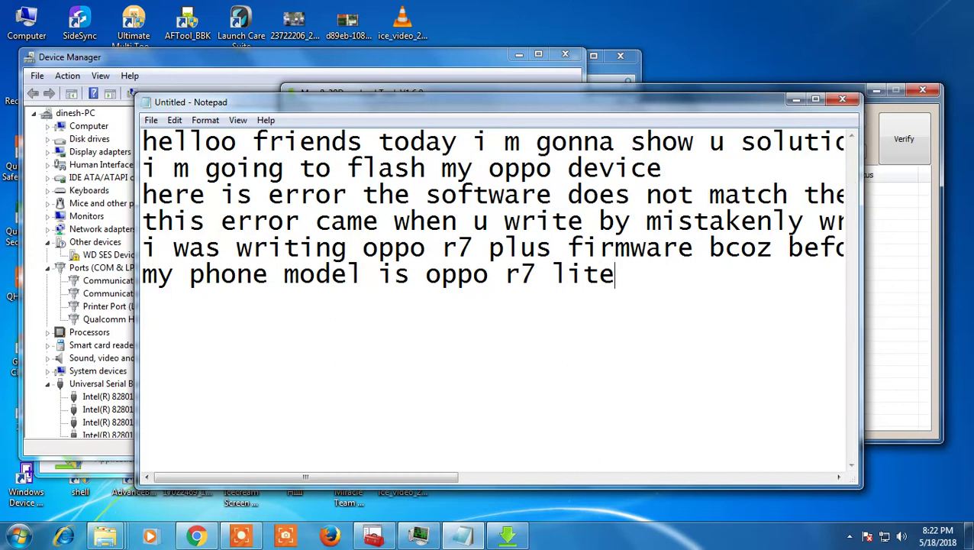
Add a closing note line reading "lets see now"
key("Return")
type("lets")
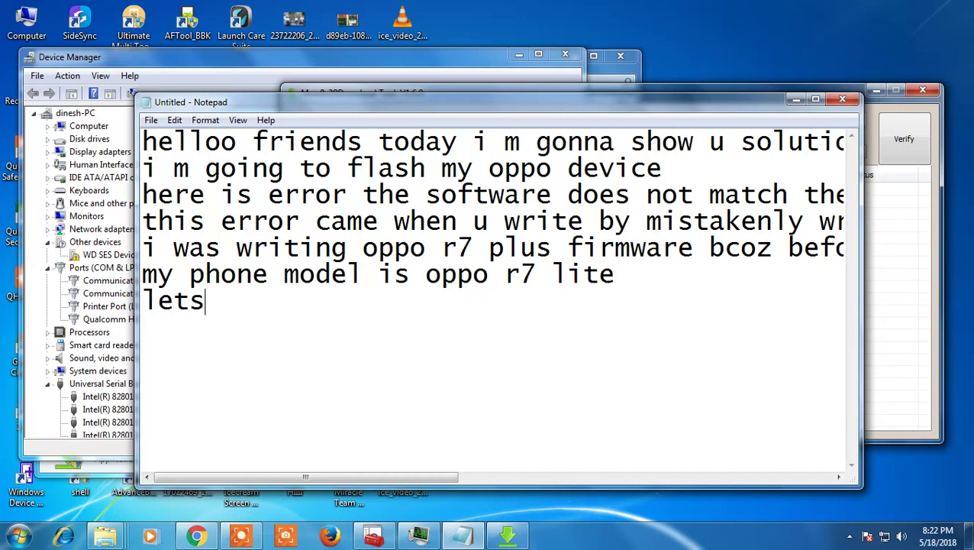
type(" see no")
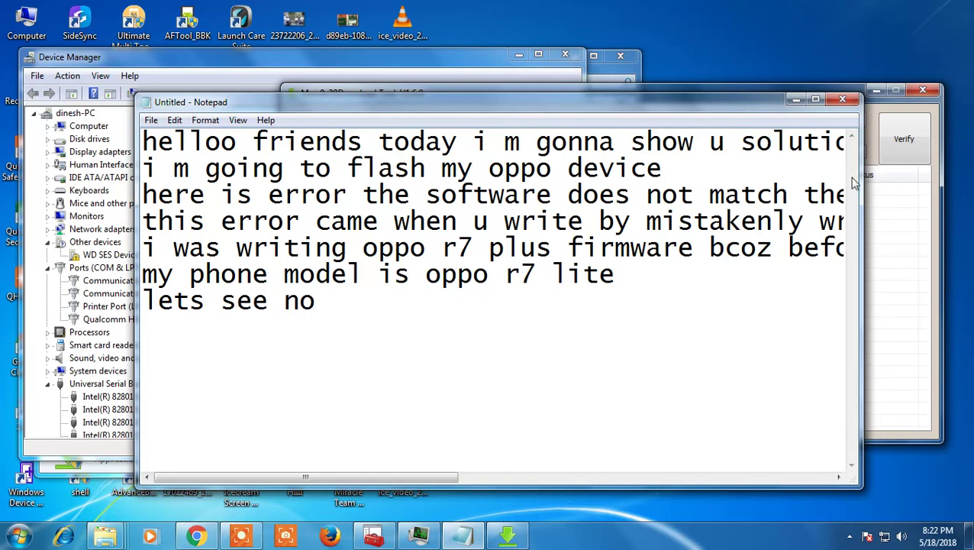
type("w")
Switch to Msm8x39Download Tool and exit it, confirming the exit while the program is running
left_click(915, 212)
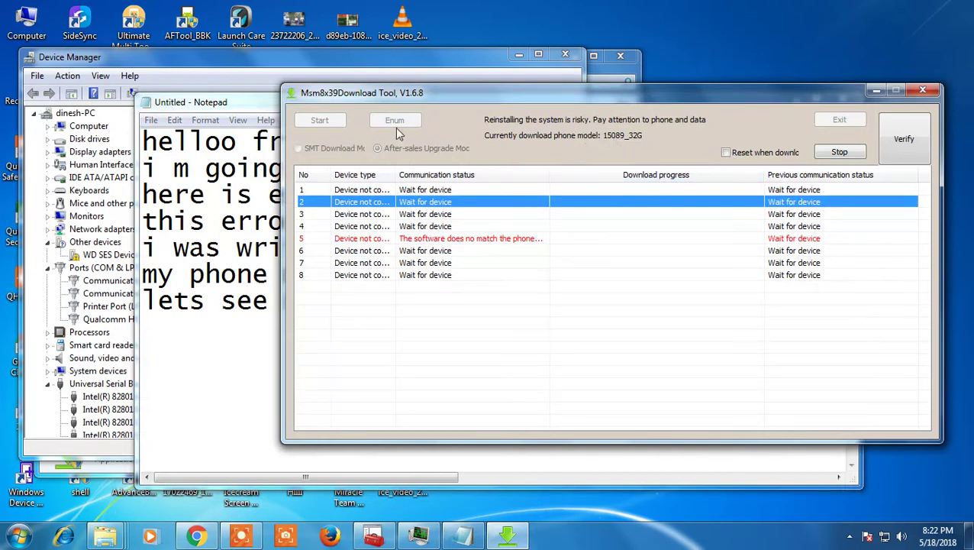
left_click(922, 93)
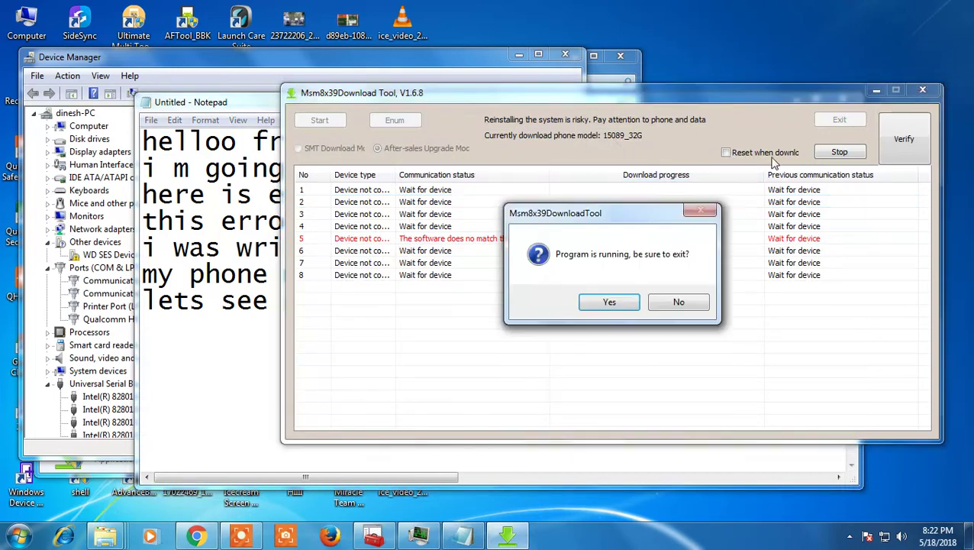
left_click(623, 299)
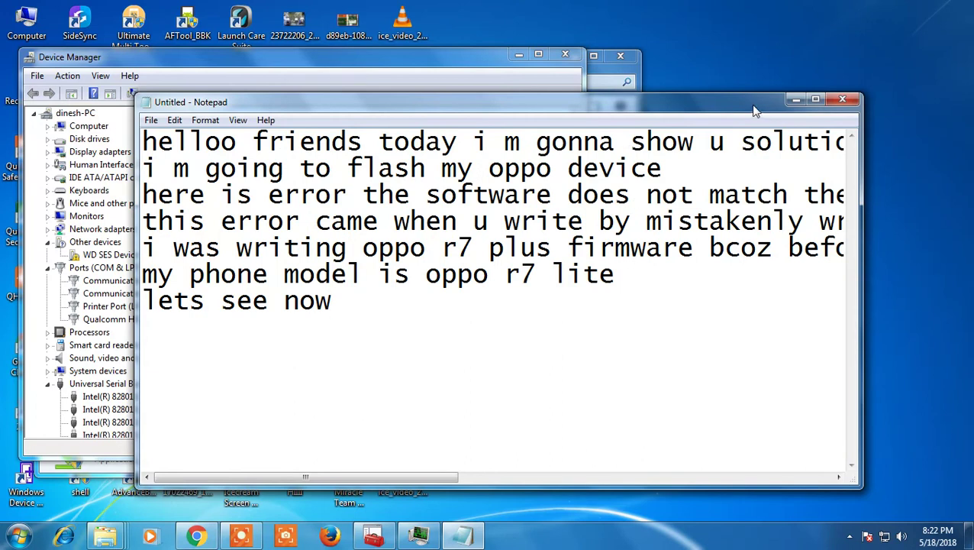
Minimize the note and Device Manager, and move the "Firmware + Tool" folder window toward the middle of the desktop
left_click(794, 100)
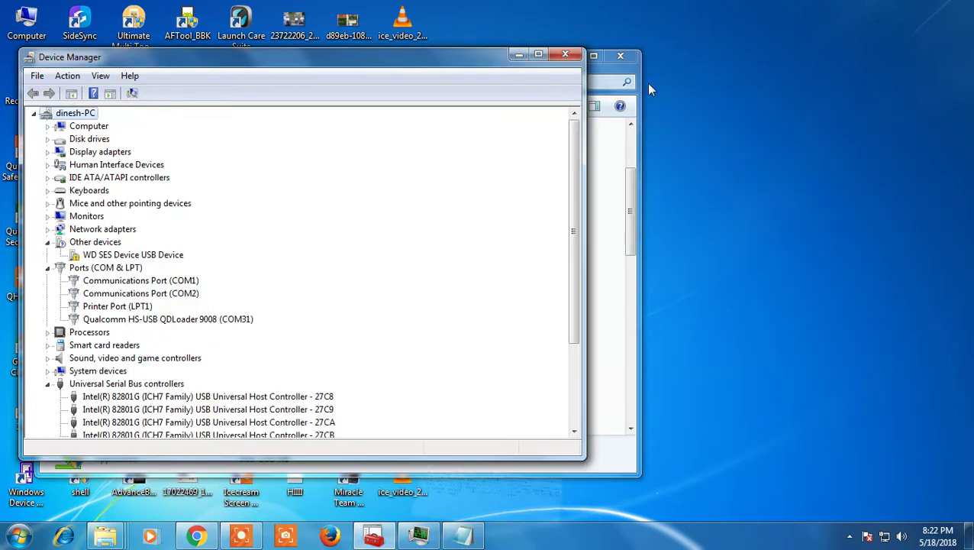
left_click(520, 53)
left_click_drag(463, 64, 632, 72)
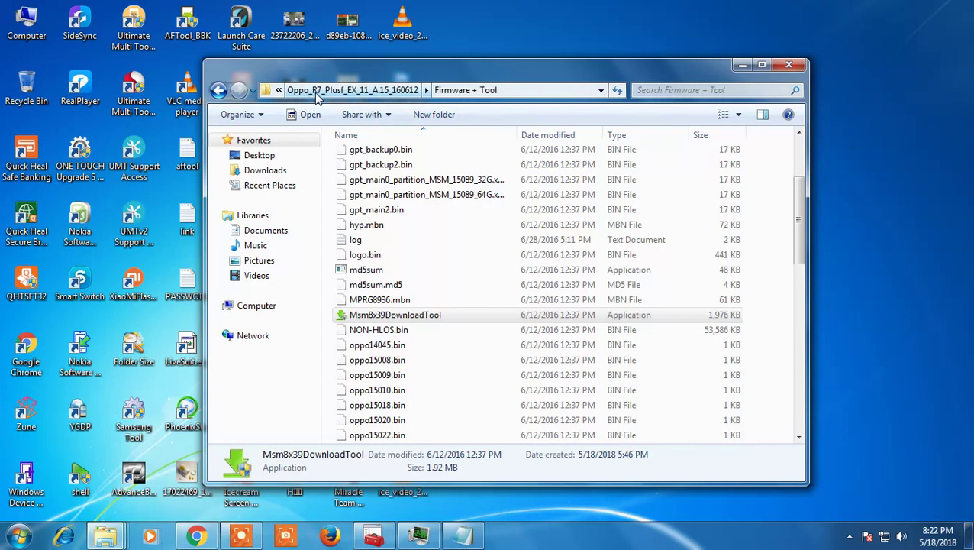
Close the R7 Plus firmware folder and open the "Firmware + Tool" folder inside the desktop's Oppo_R7KF_Lite_EX_11_A.12_160623 folder
left_click(790, 66)
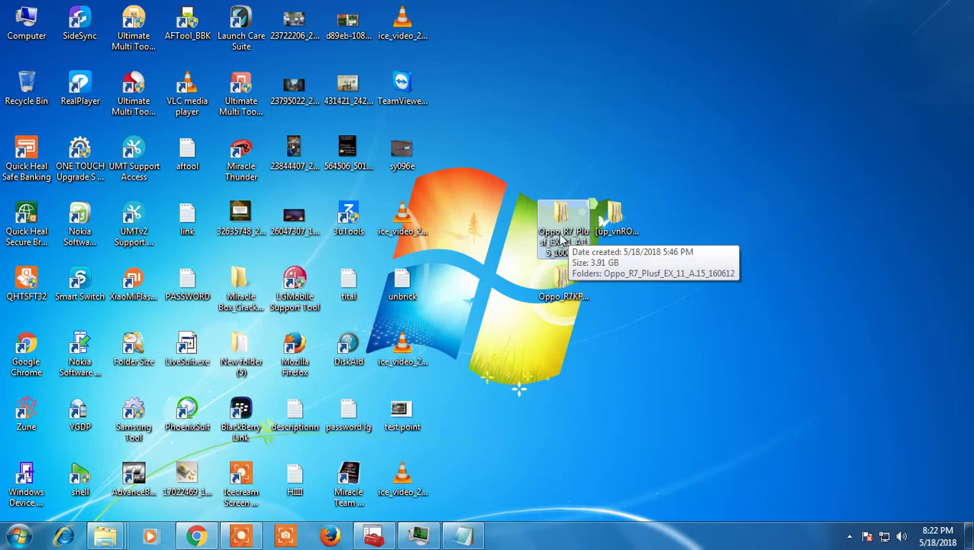
double_click(553, 297)
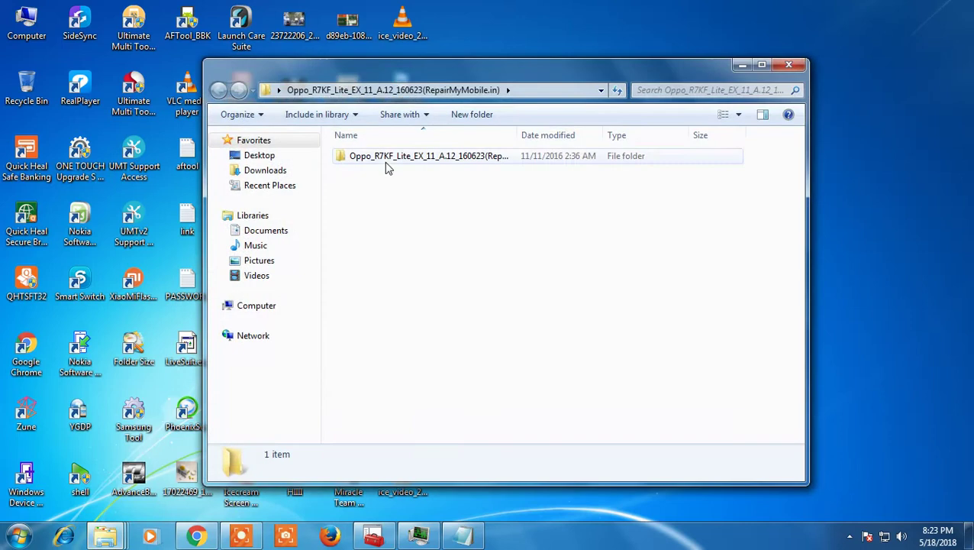
double_click(386, 160)
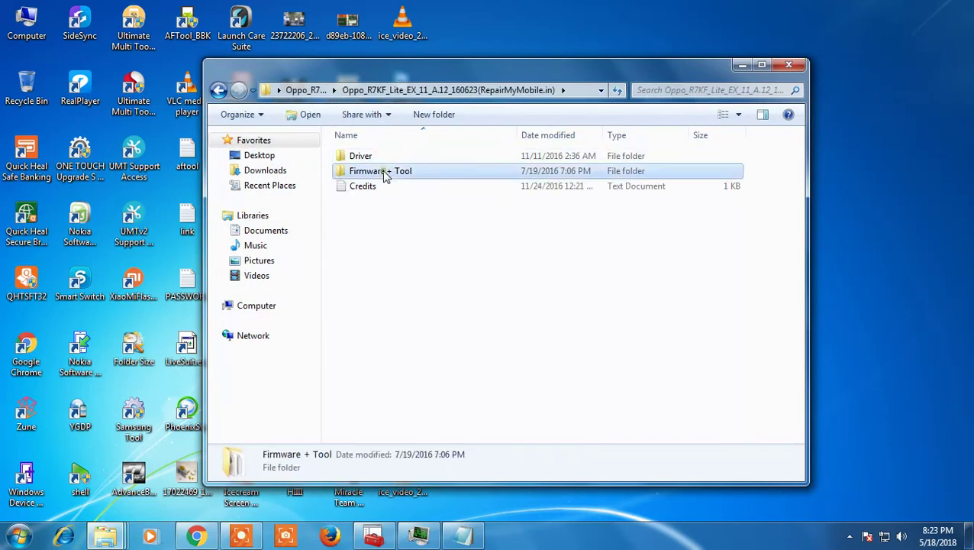
double_click(386, 173)
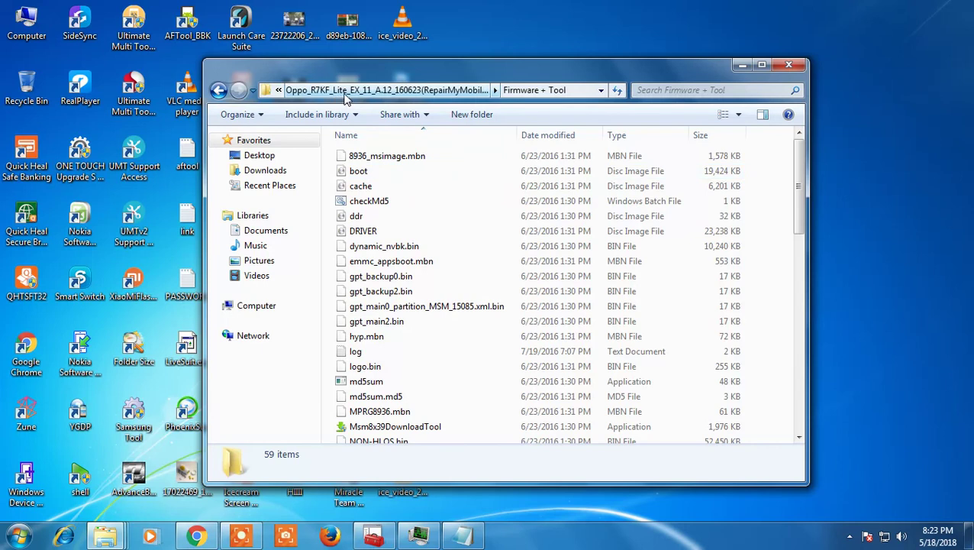
Add the line "now i m going to flash oppo r7 lite firmware" to the Notepad note and minimize the note
left_click(461, 534)
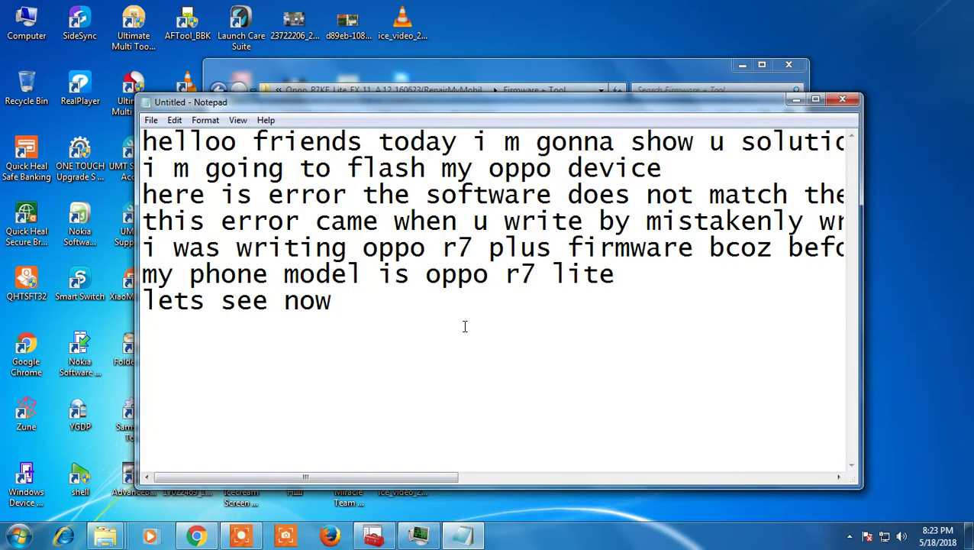
key("Return")
type("now i m ")
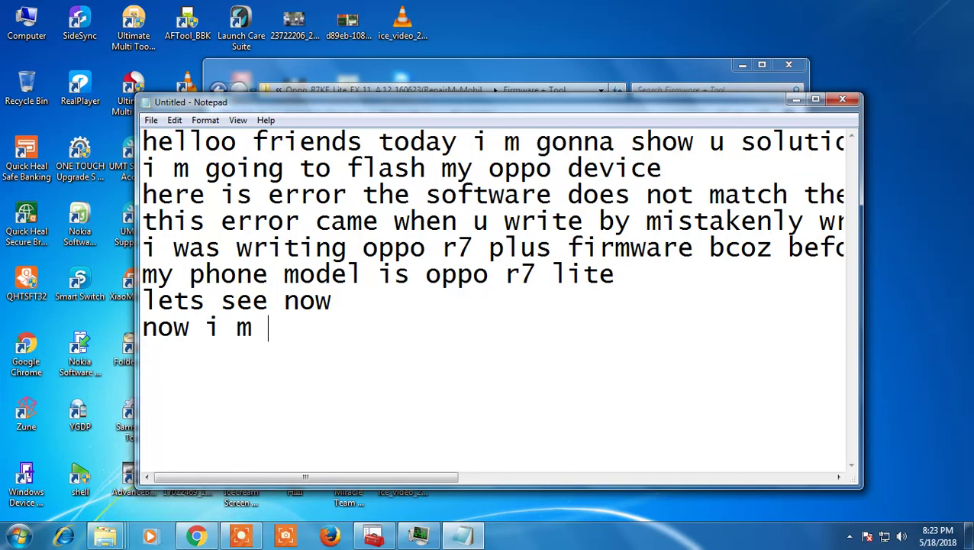
type("goin")
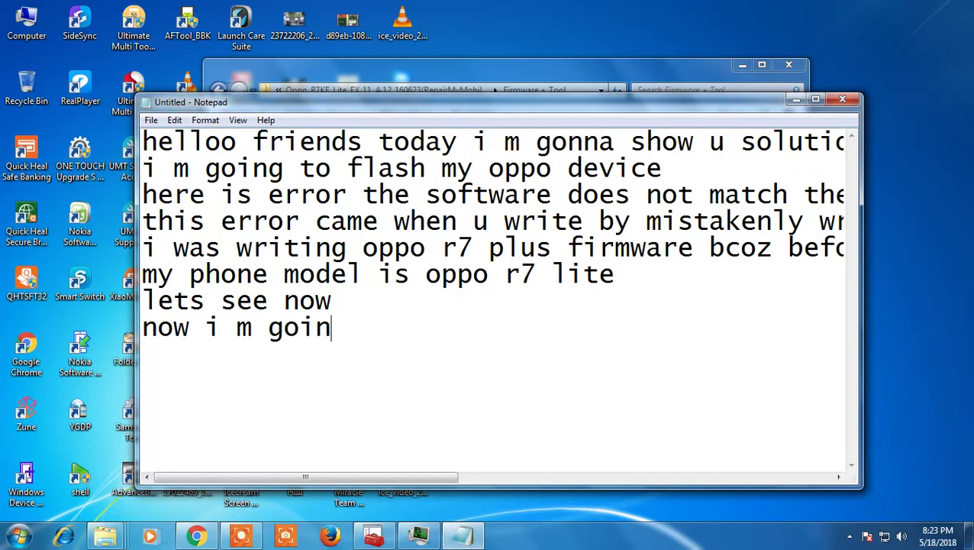
type("g to ")
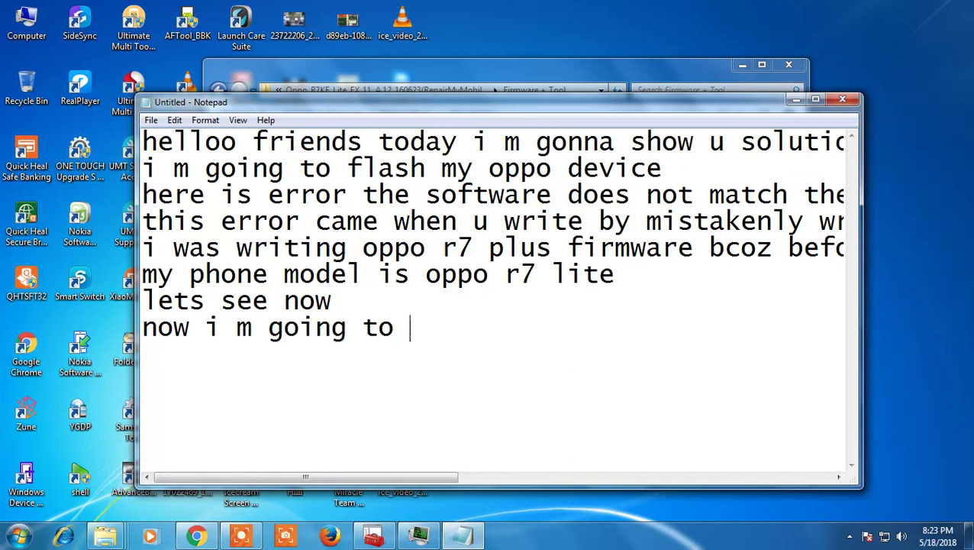
type("flash")
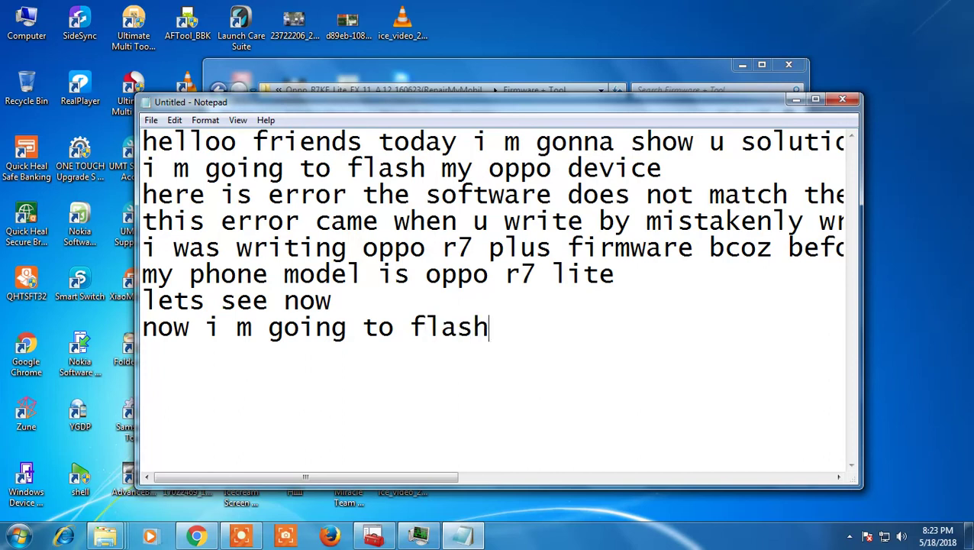
type(" oppo")
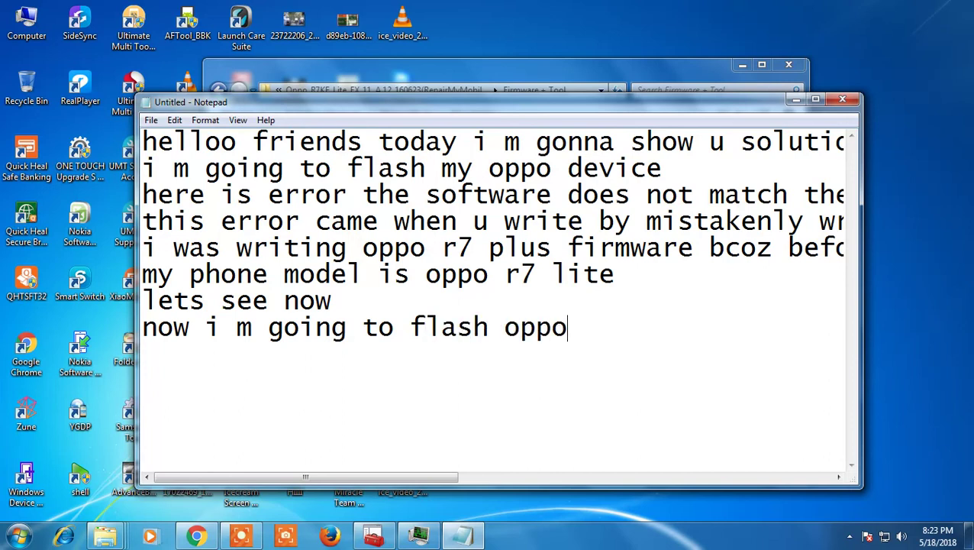
type(" r7 lite")
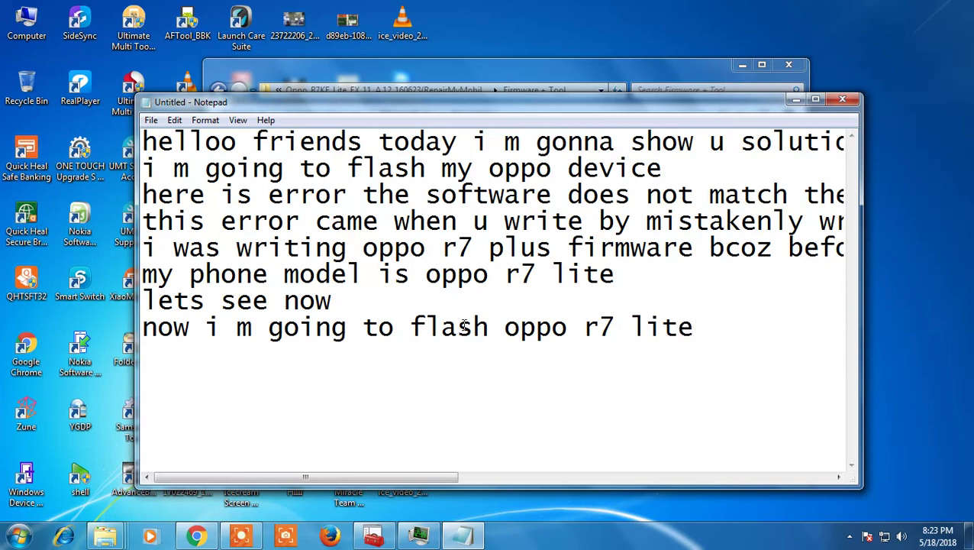
type(" firm")
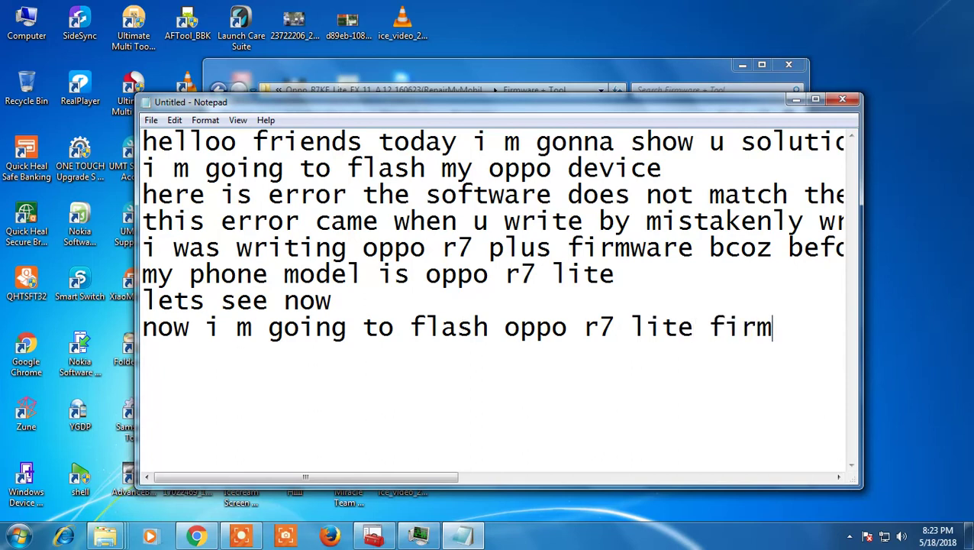
type("ware")
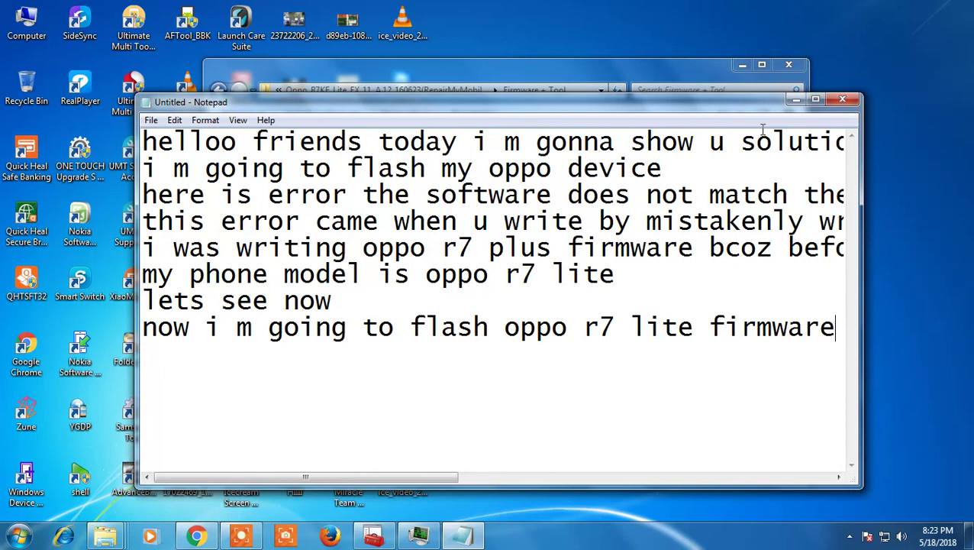
left_click(796, 99)
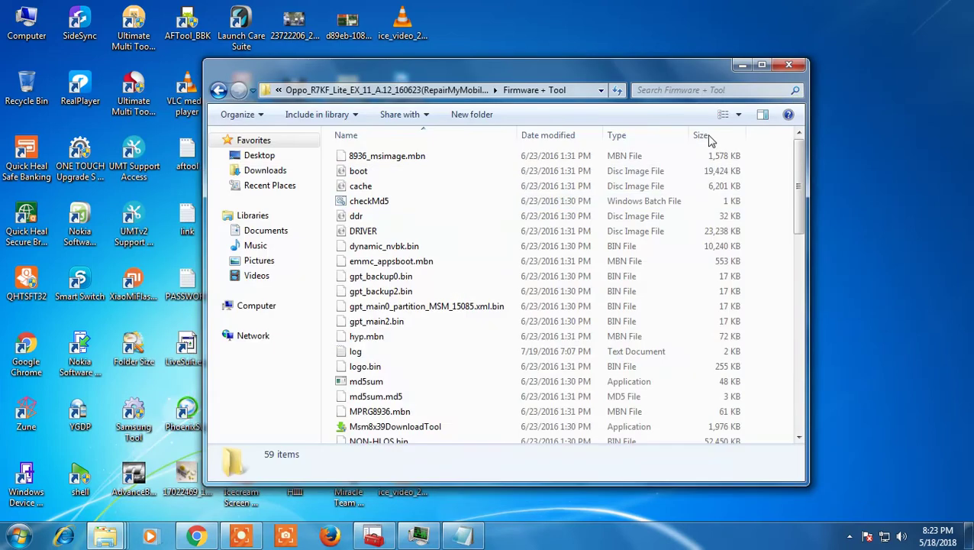
Run Msm8x39DownloadTool from the R7 Lite folder as administrator, reposition its window and minimize the folder window
scroll(395, 349, "down", 2)
left_click(394, 345)
right_click(394, 345)
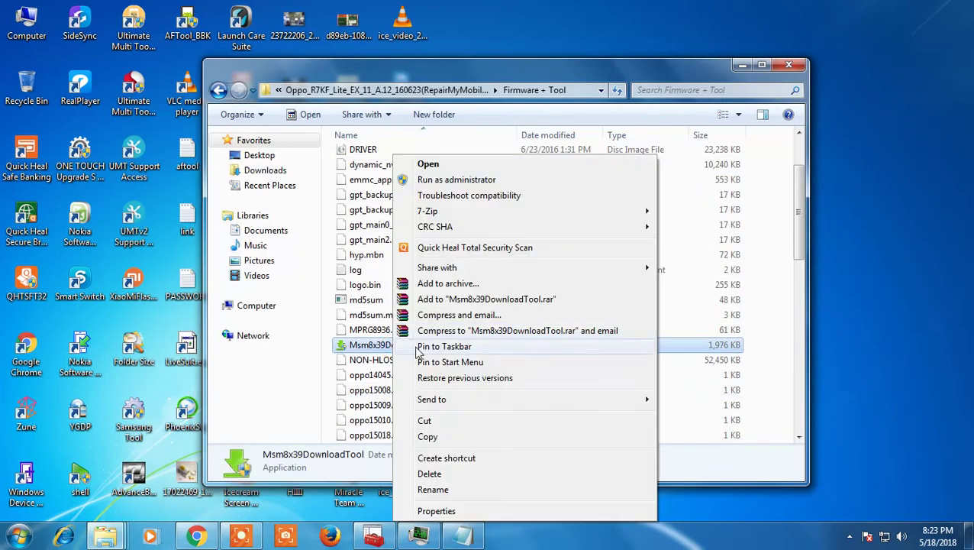
left_click(430, 180)
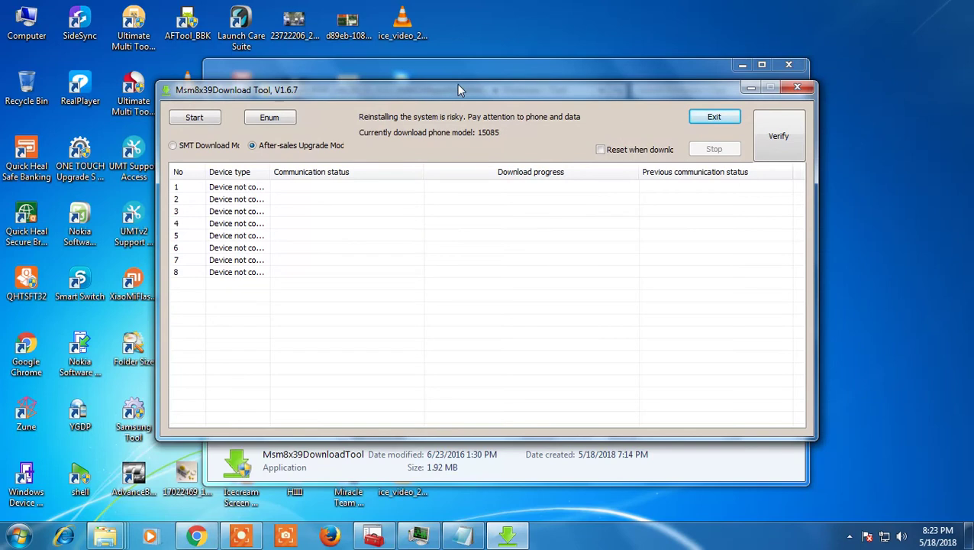
left_click_drag(469, 90, 513, 121)
left_click(743, 67)
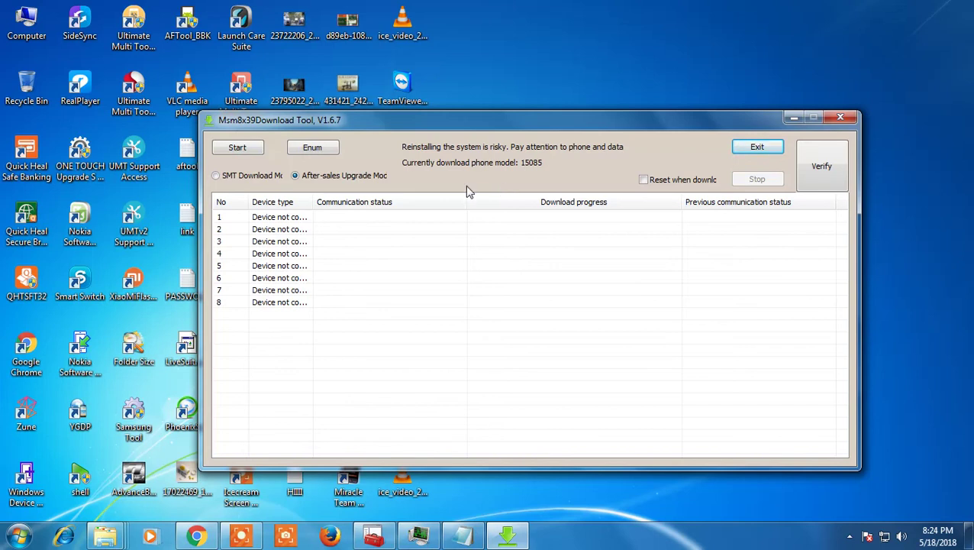
Bring up Device Manager, place the Msm8x39Download Tool window beside it and start flashing the connected phone
left_click(371, 538)
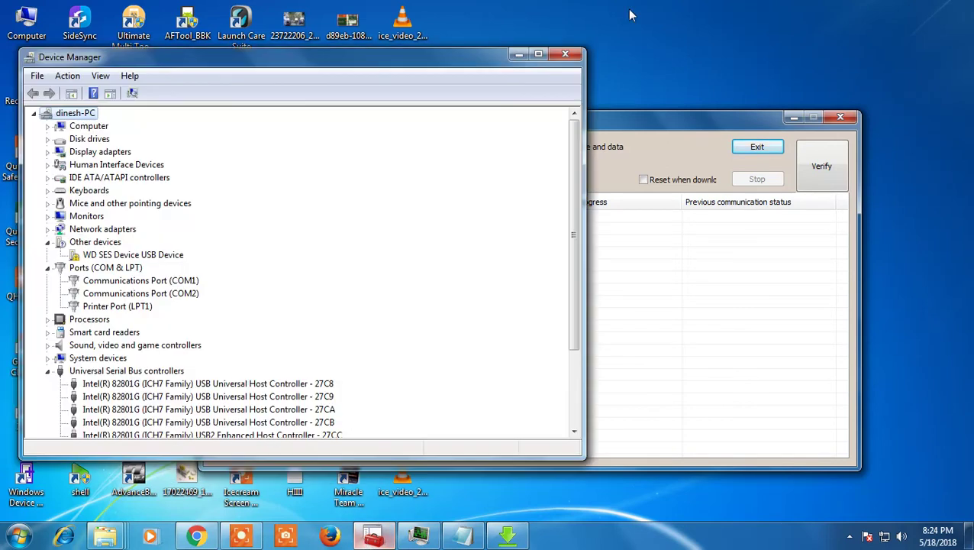
left_click_drag(658, 127, 703, 113)
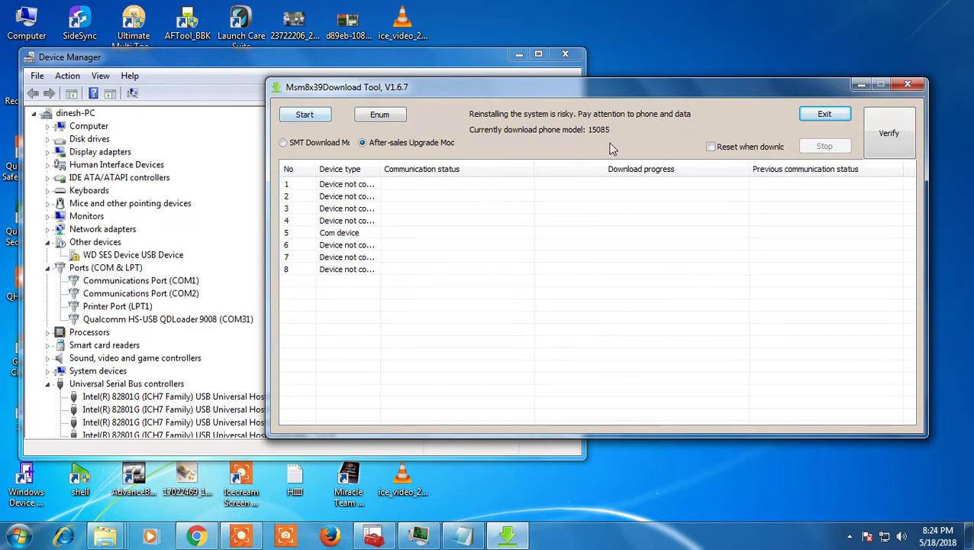
left_click(301, 114)
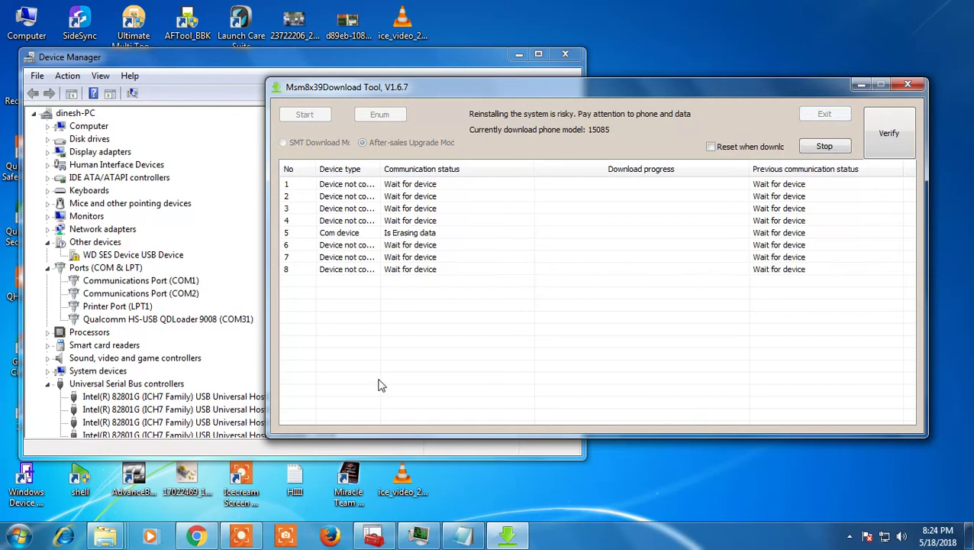
Switch back to the Notepad note and add the line "now flashing started"
left_click(456, 540)
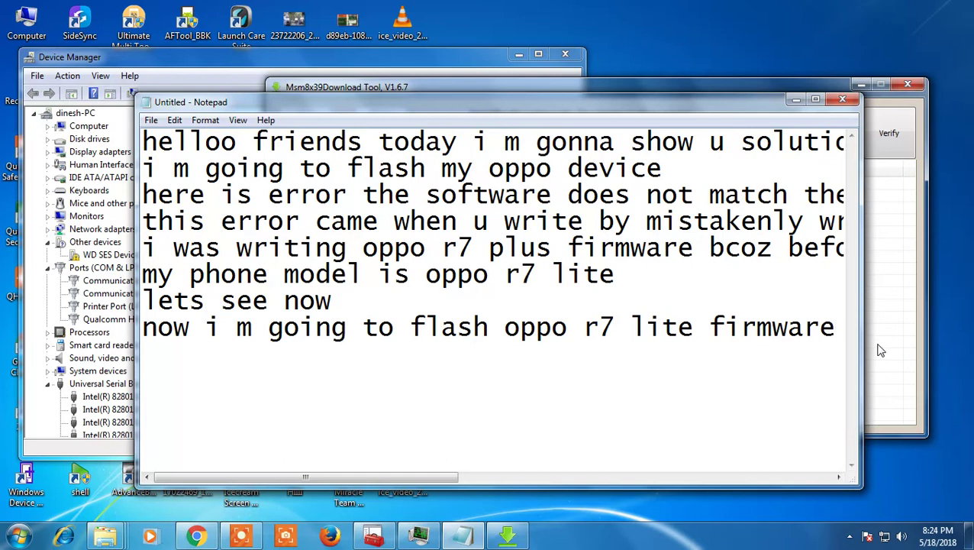
type("now ")
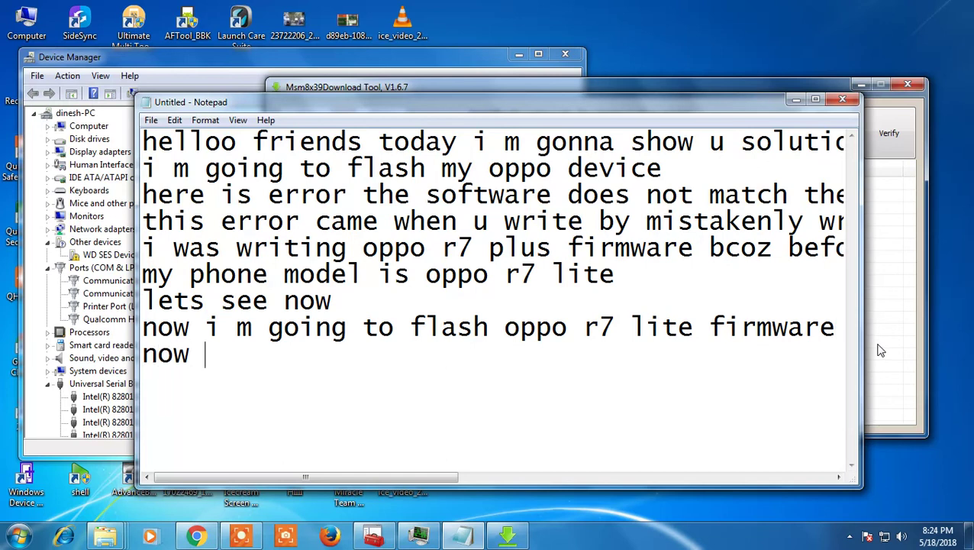
type("flashing ")
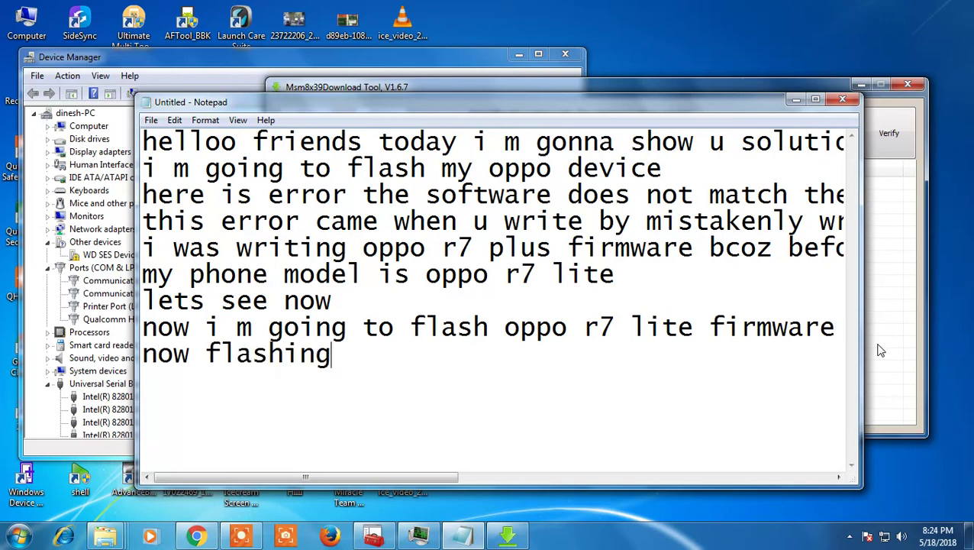
type("started")
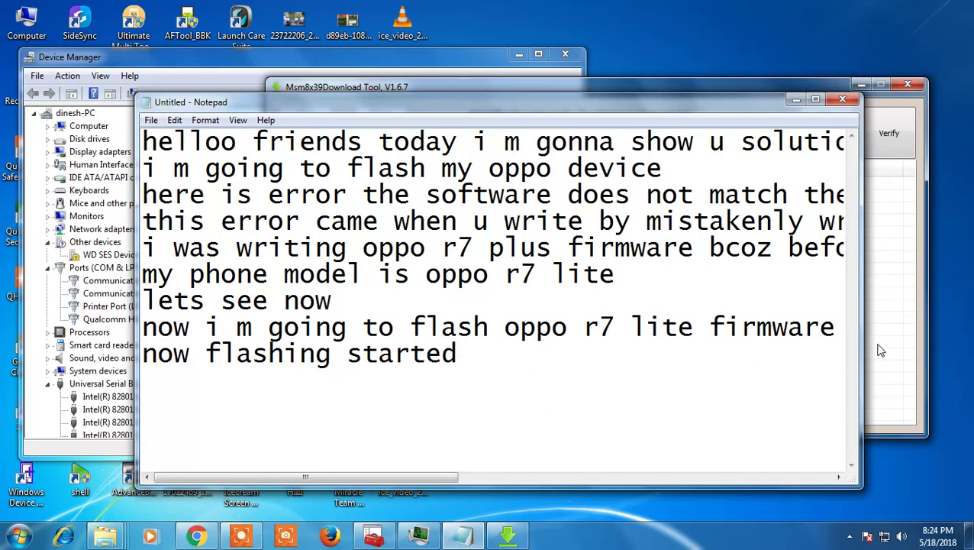
Add a new note line reading "if u write correct firmware then error doesnt come"
key("Return")
type("if u write ")
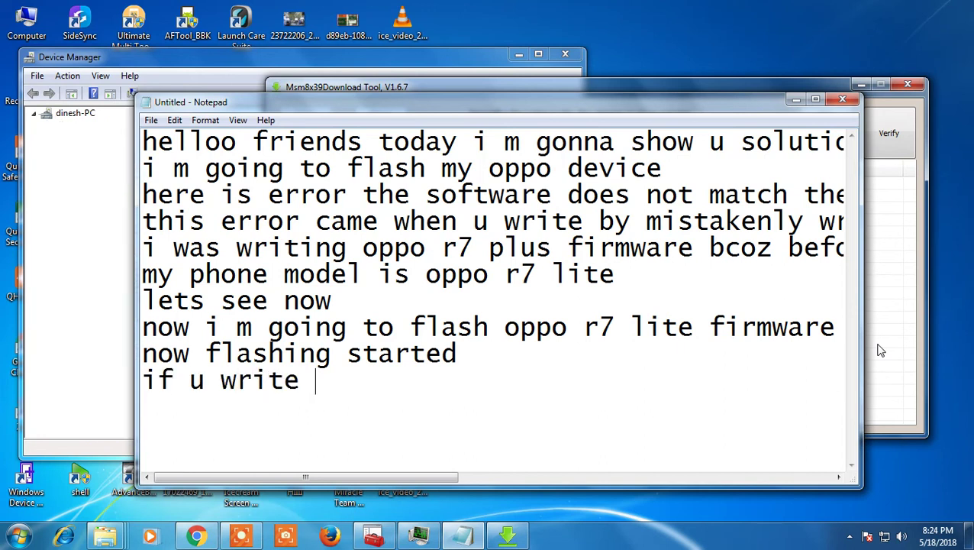
type("correct f")
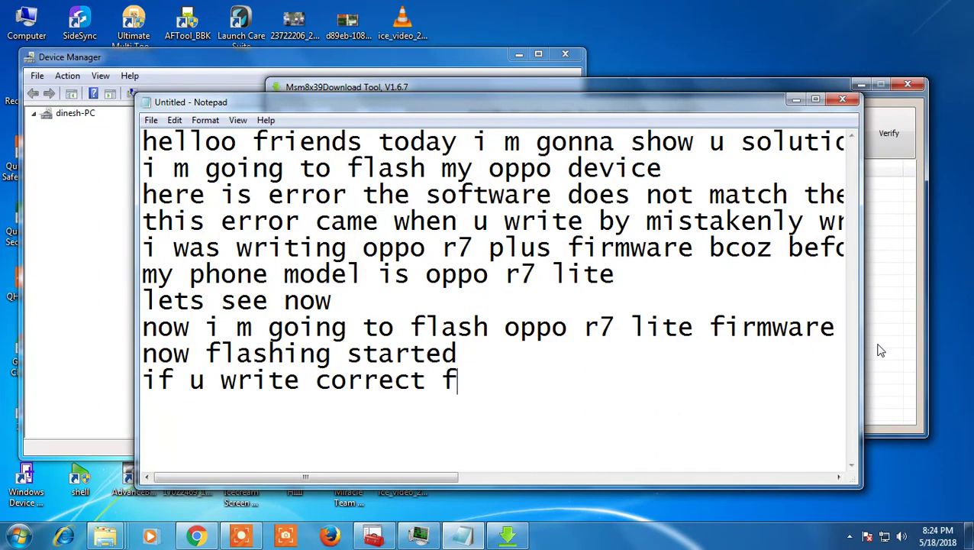
type("irmware ")
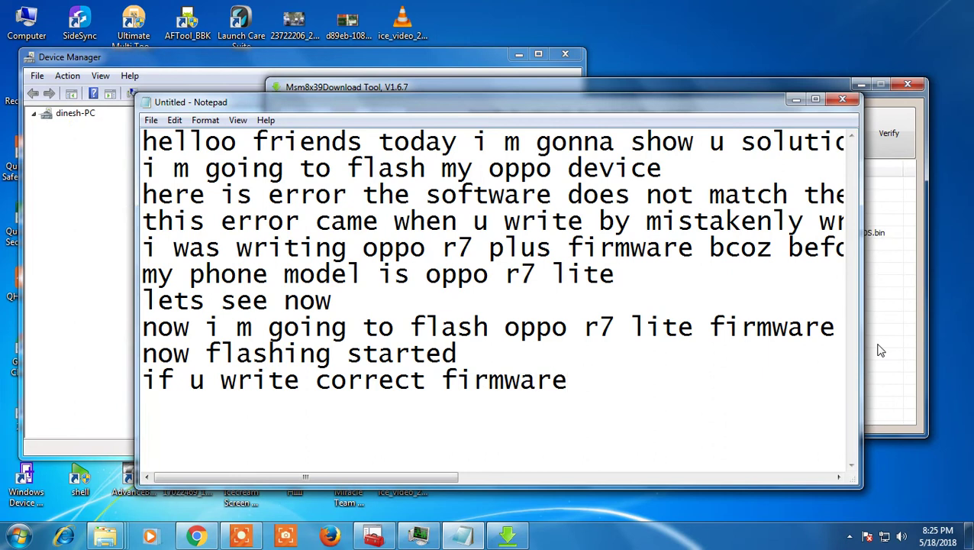
type("the")
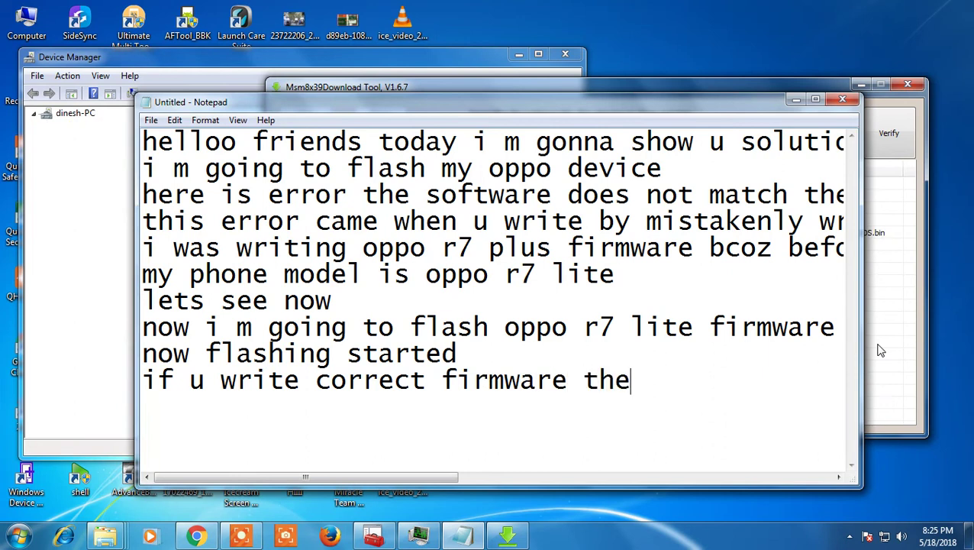
type("n e")
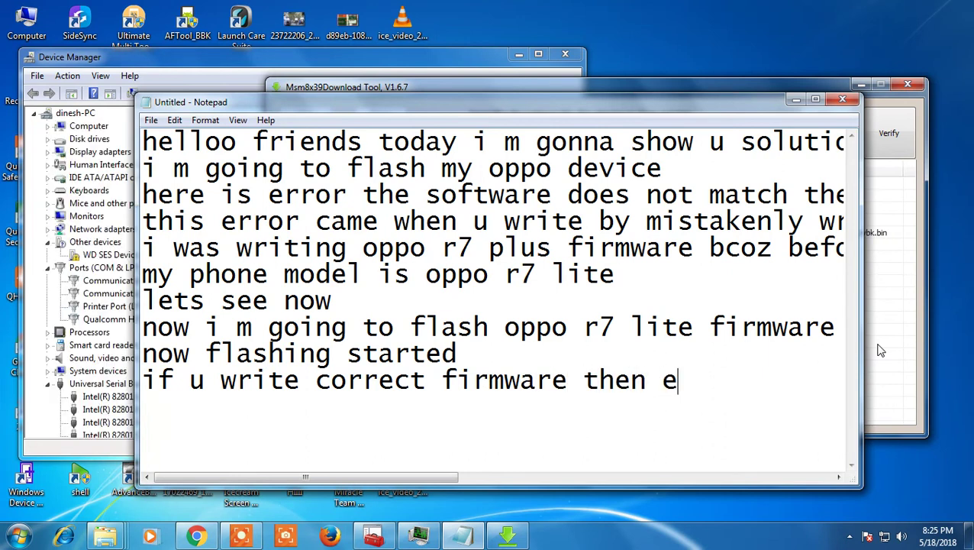
type("rror d")
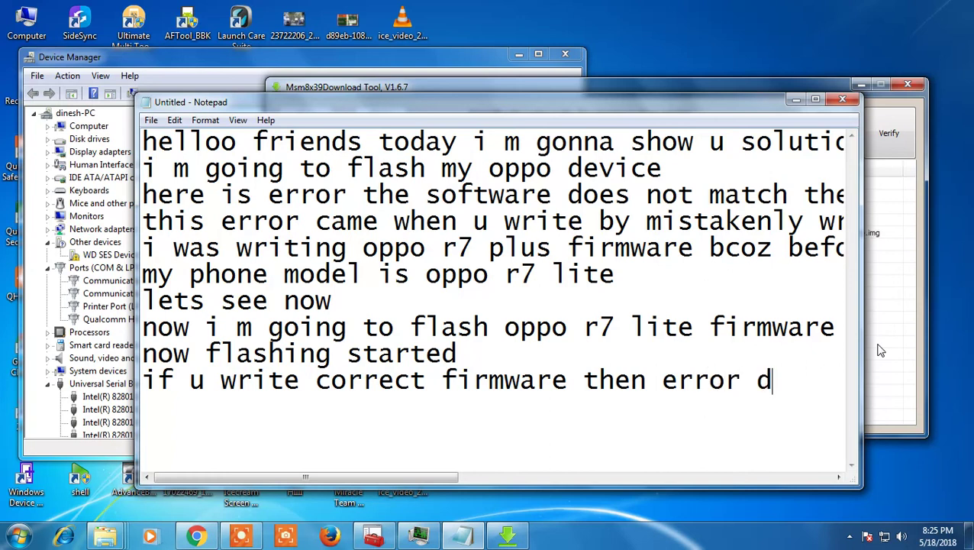
type("oesnt ")
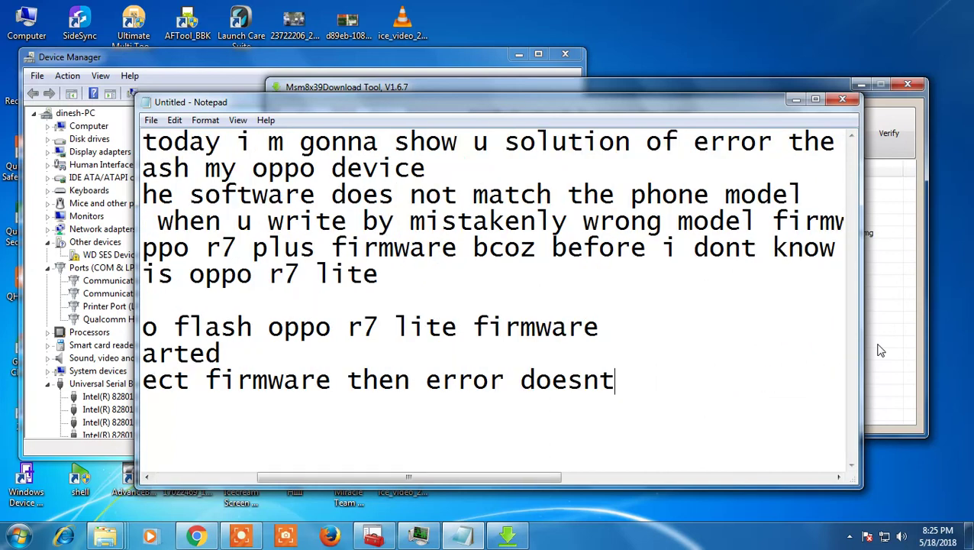
type("come")
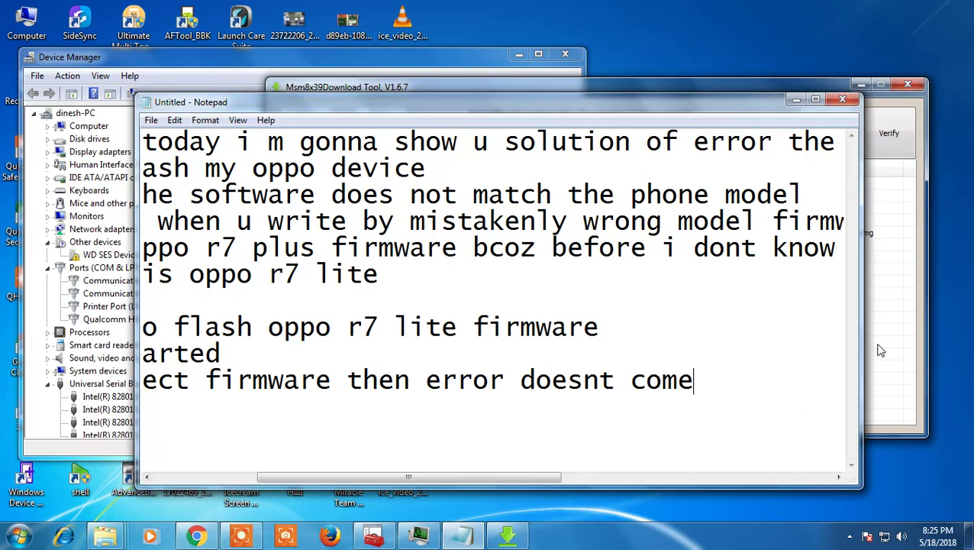
Add a new note line reading "let the flash complete"
key("Return")
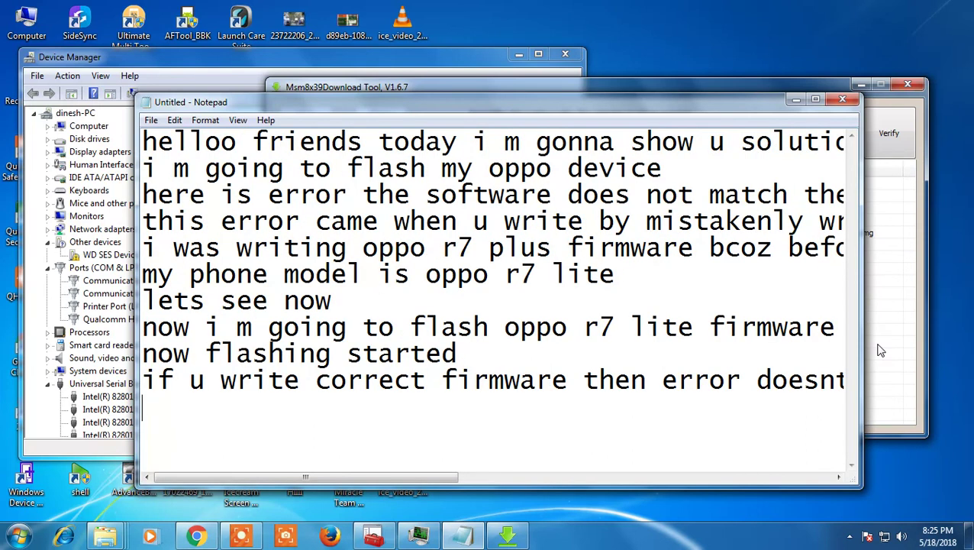
type("let ")
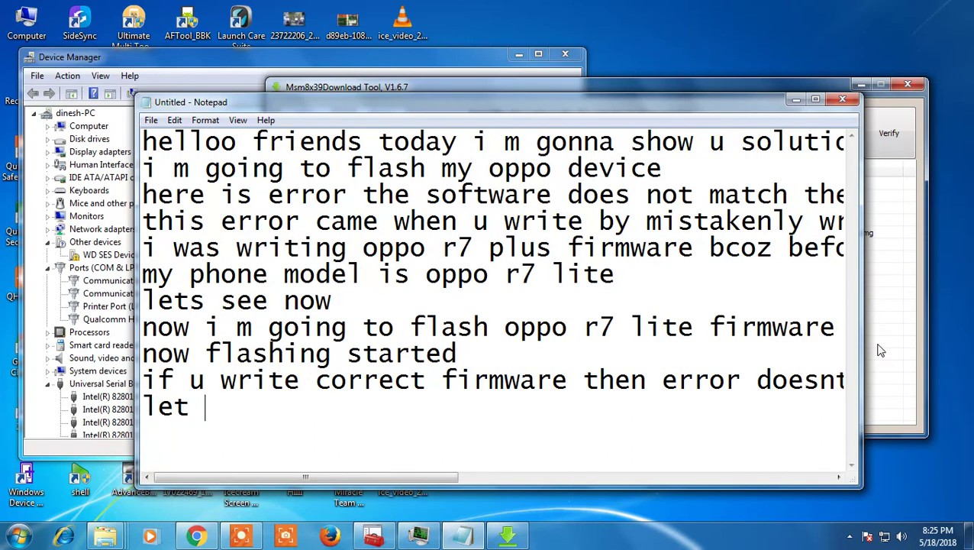
type("the flash")
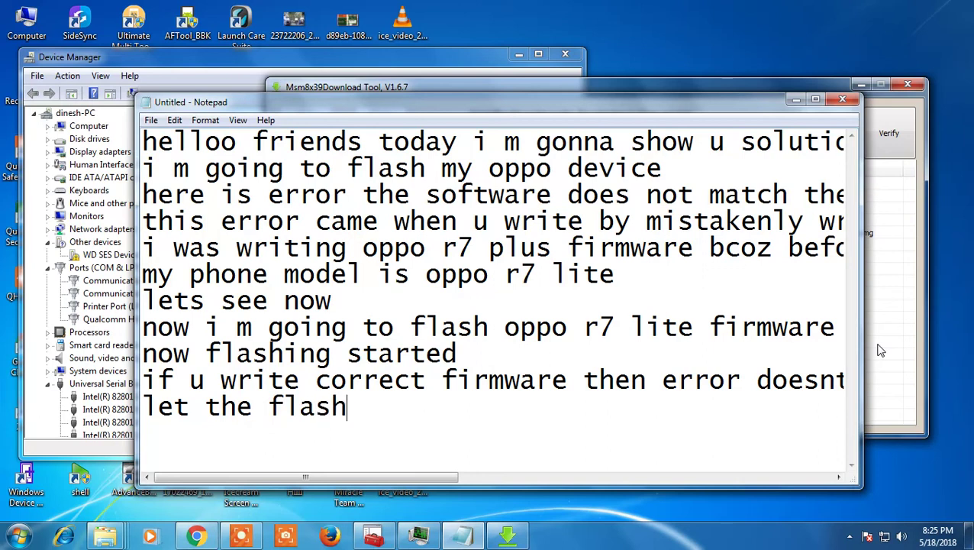
type(" com")
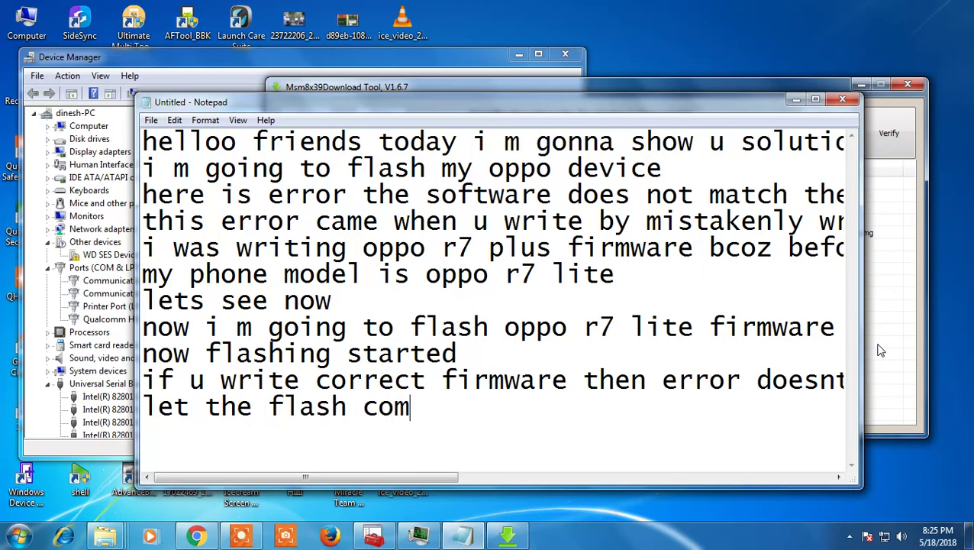
type("plete")
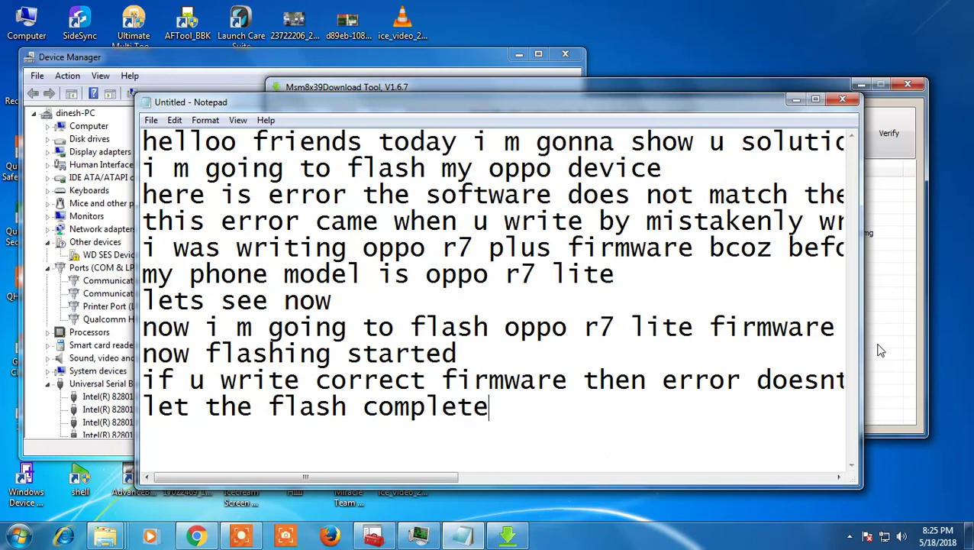
Add the line "THANKS FOR WATCHING" in capitals below the last line of the note
key("Return")
type("THANKS")
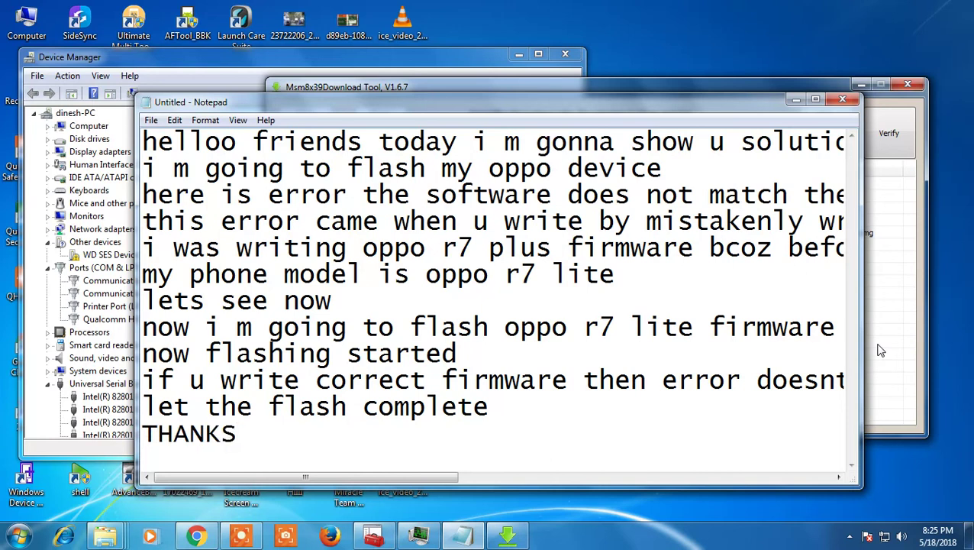
type(" FOR ")
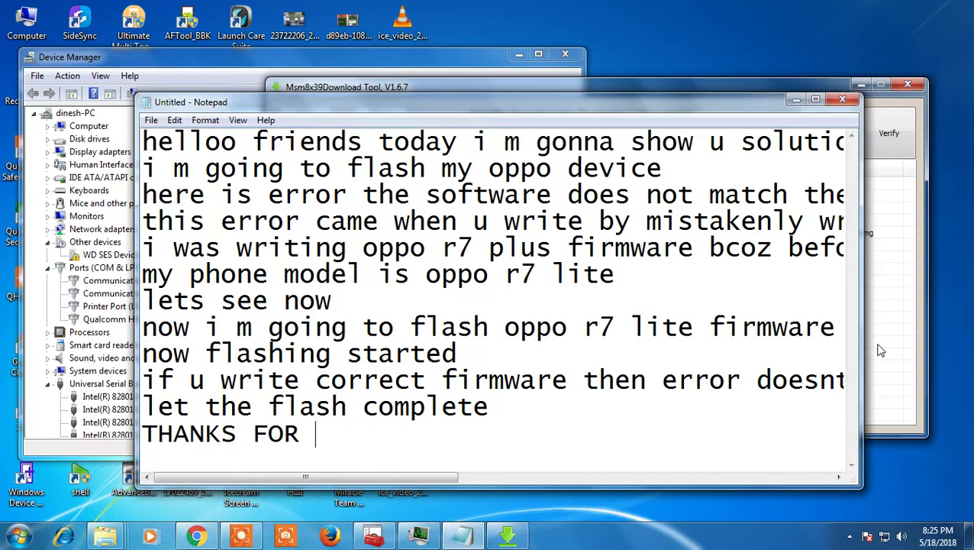
type("WATCHING")
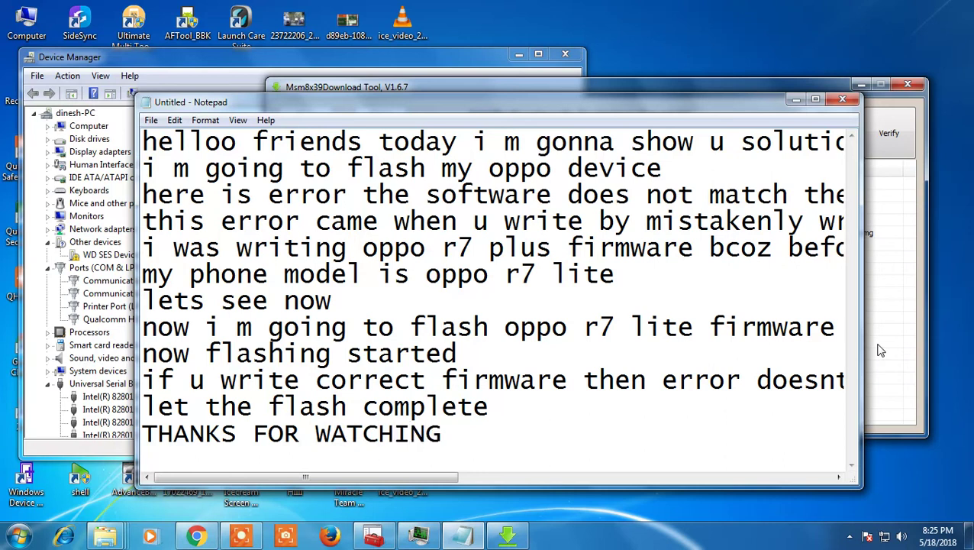
Add the closing line "PLEASE LIKE,COMENT & SUBSCRIBE FOR MORE" to the note and close the note without saving it
key("Return")
type("PLE")
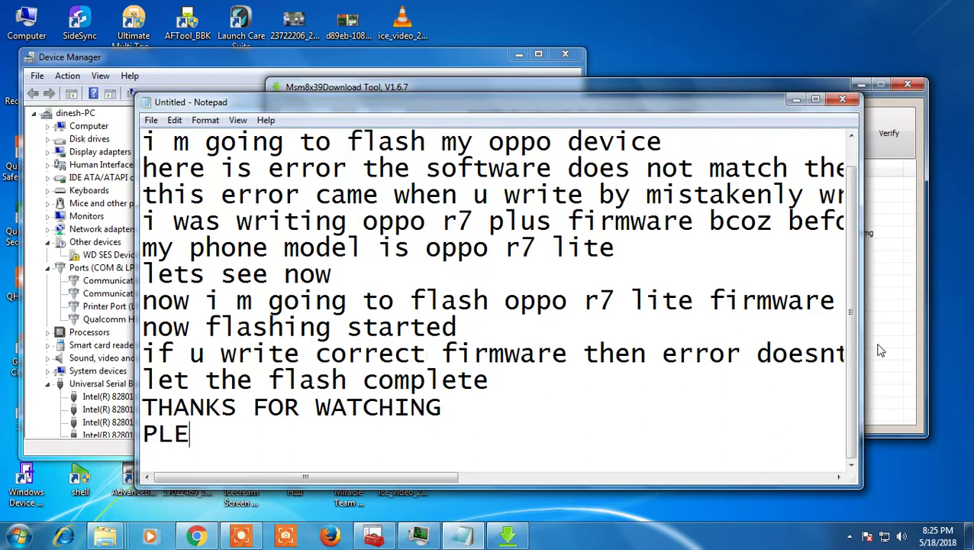
type("ASE L")
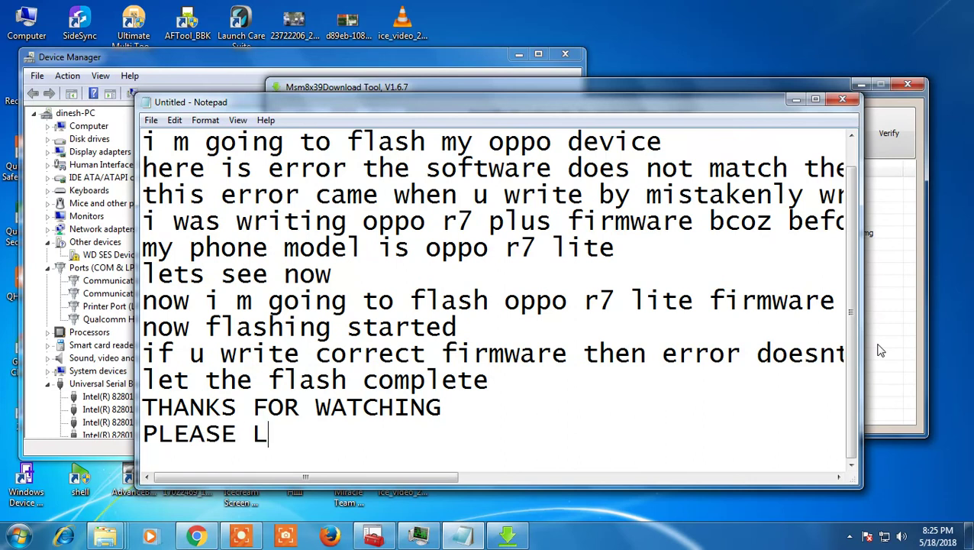
type("IKE,")
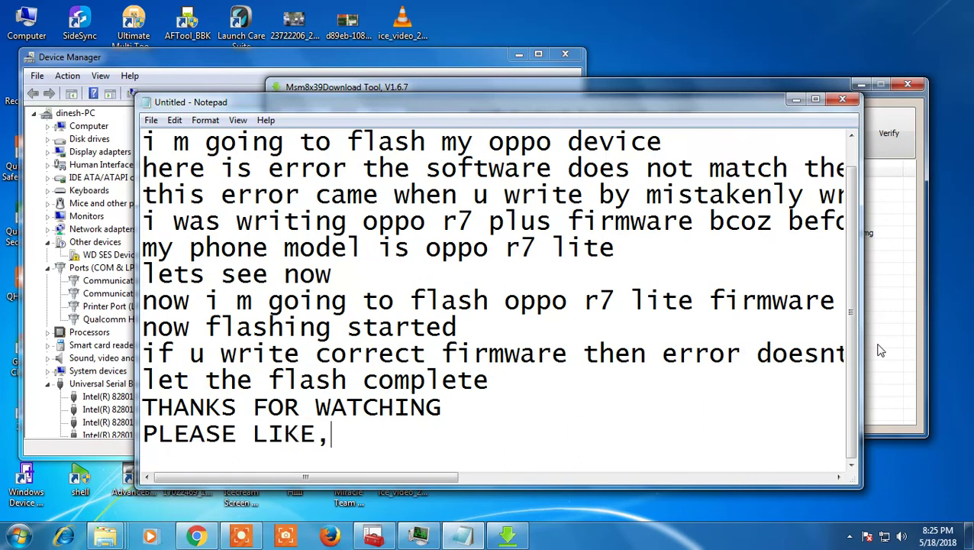
type("COMENT")
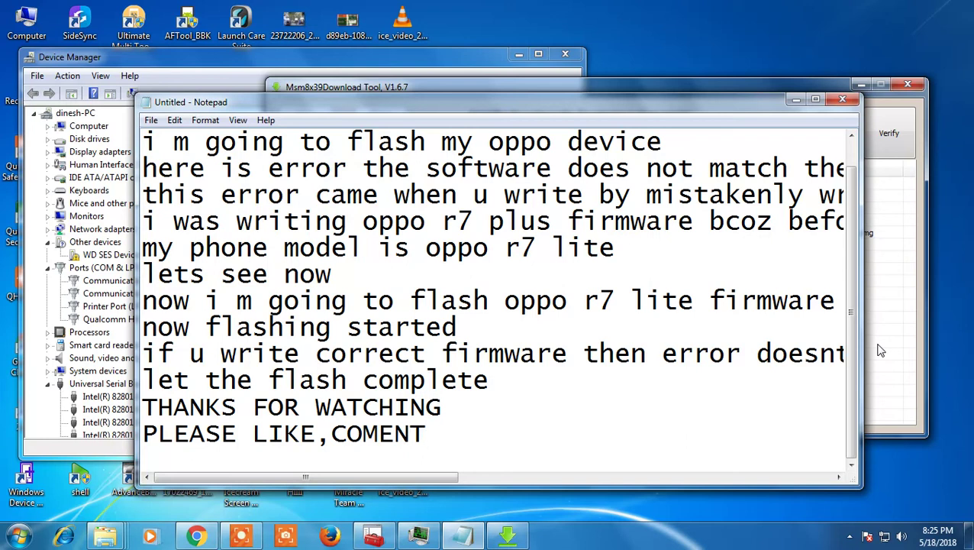
type(" & SUB")
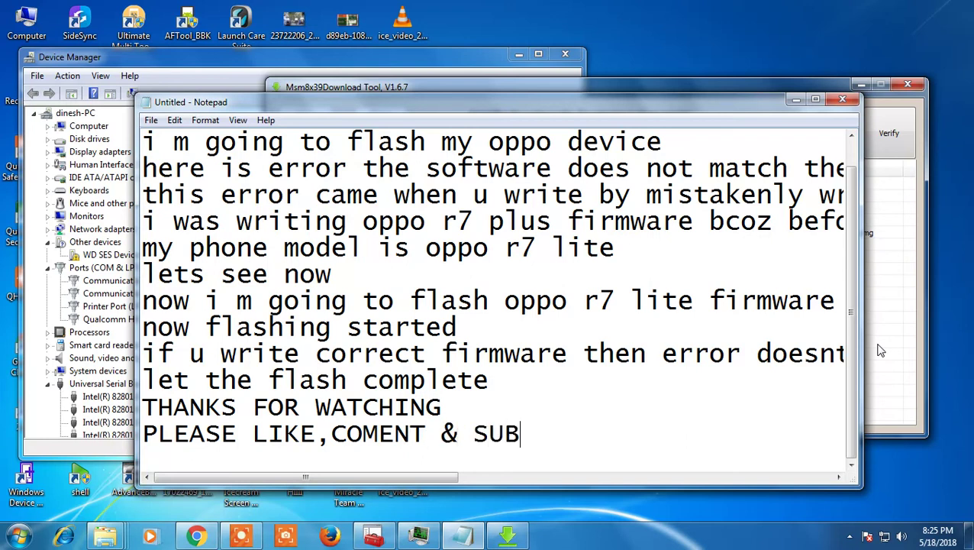
type("SCRIBE ")
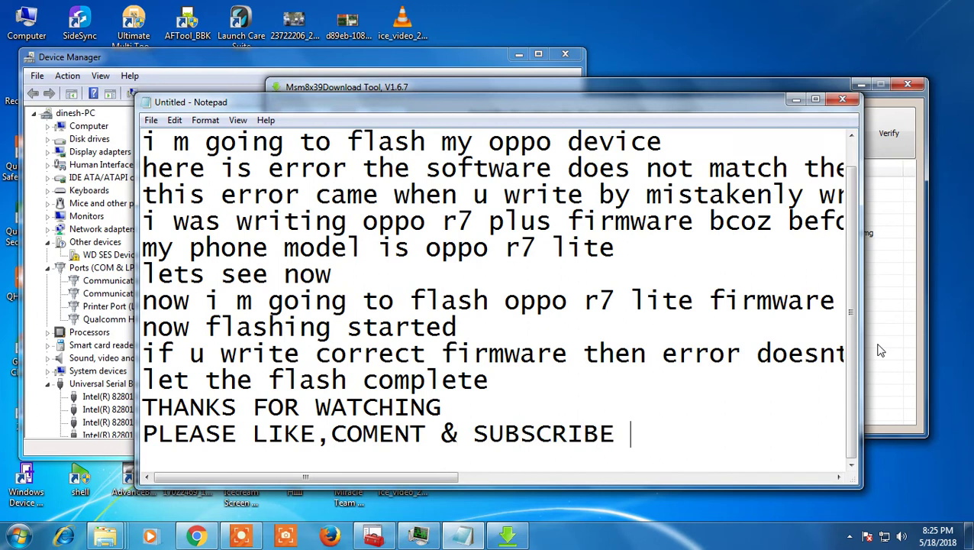
type("FOR M")
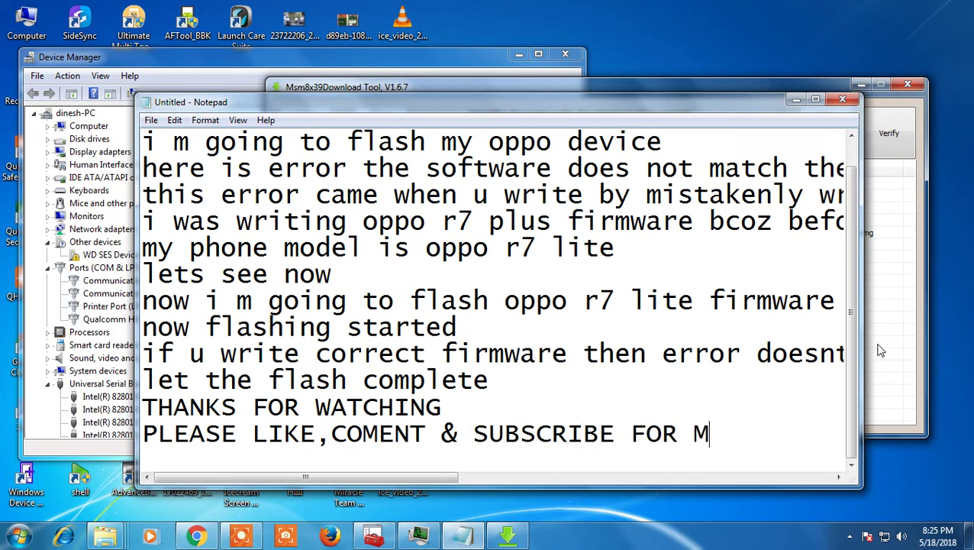
type("ORE")
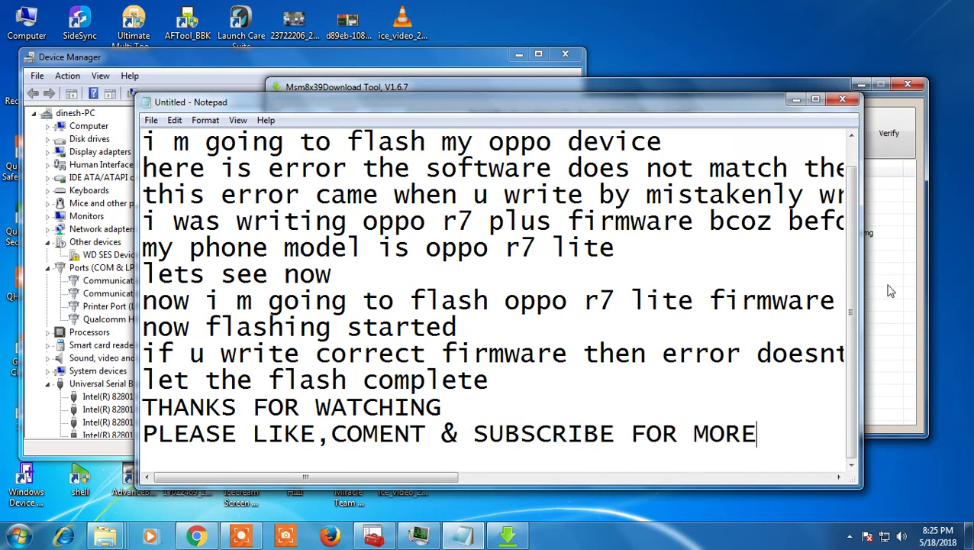
left_click(840, 101)
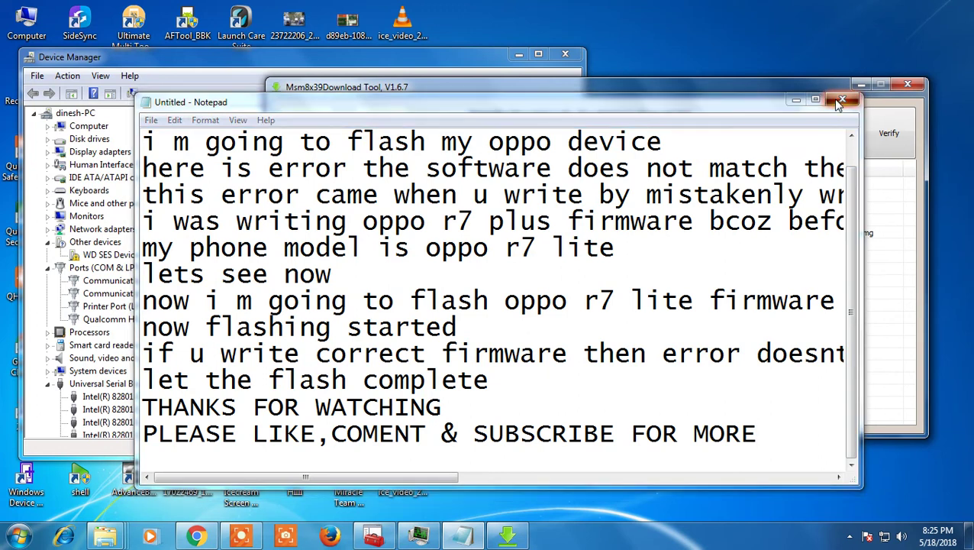
left_click(525, 271)
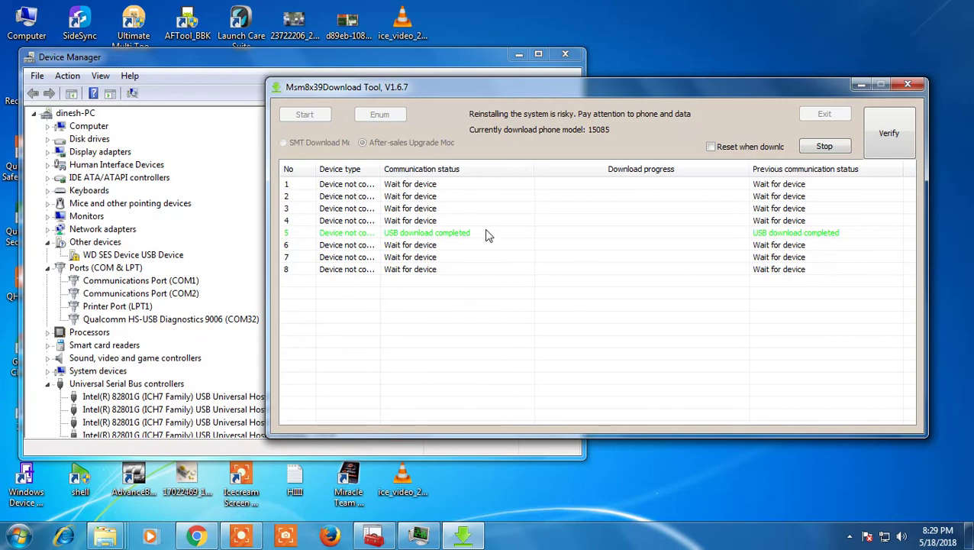
Stop the download session in the Msm8x39Download Tool, and close both the tool and Device Manager
left_click_drag(508, 86, 554, 74)
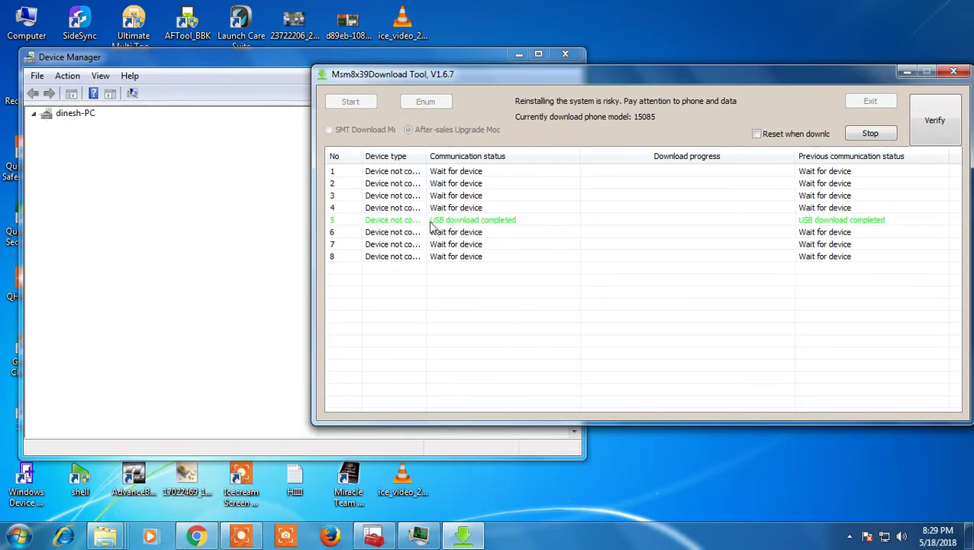
left_click(868, 133)
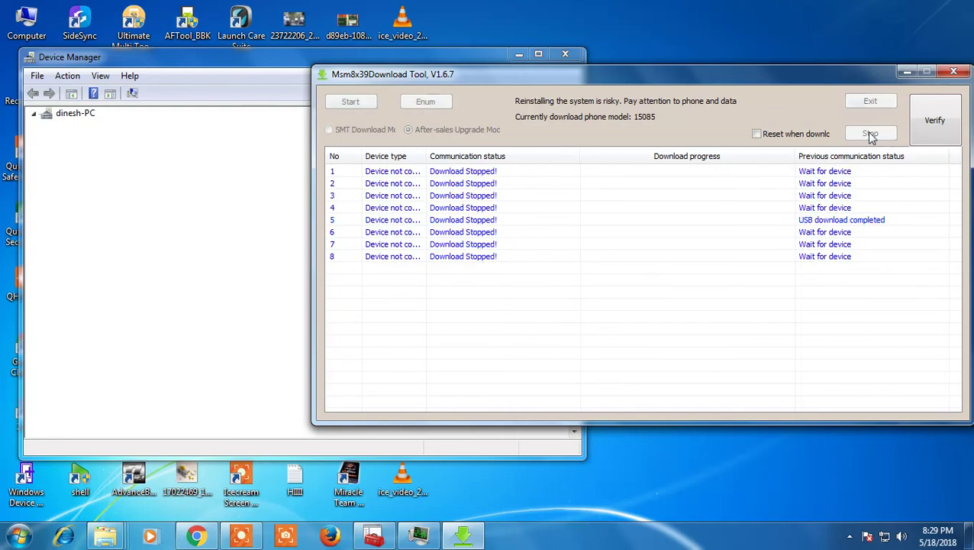
left_click(953, 73)
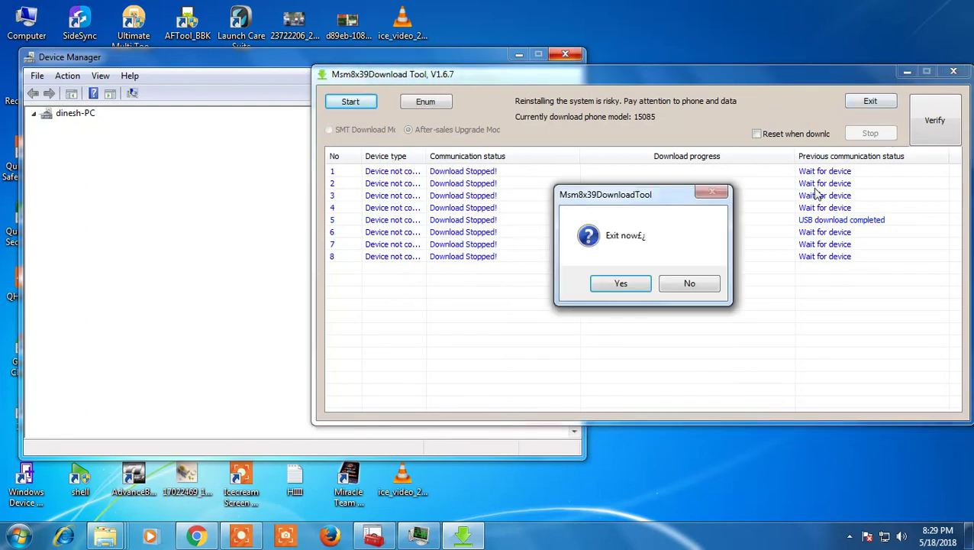
left_click(622, 285)
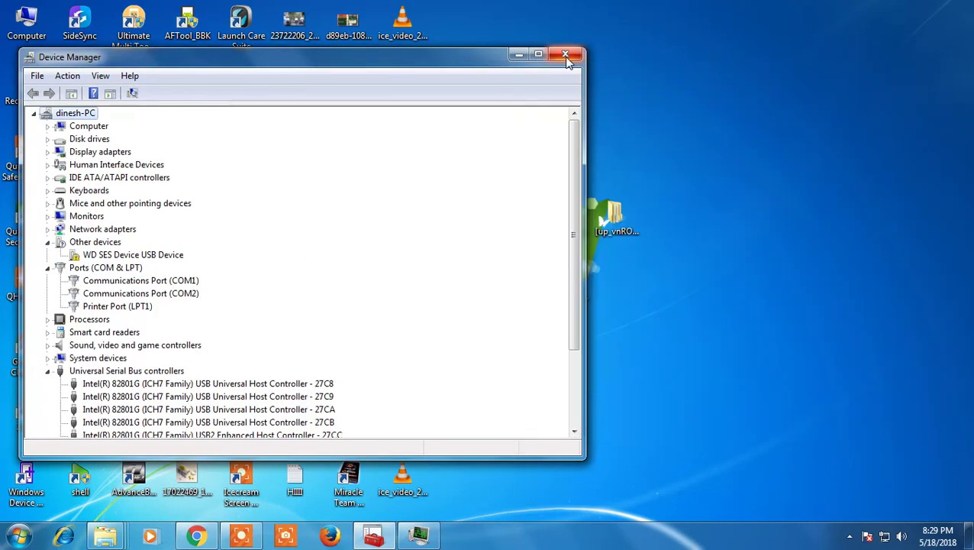
left_click(565, 53)
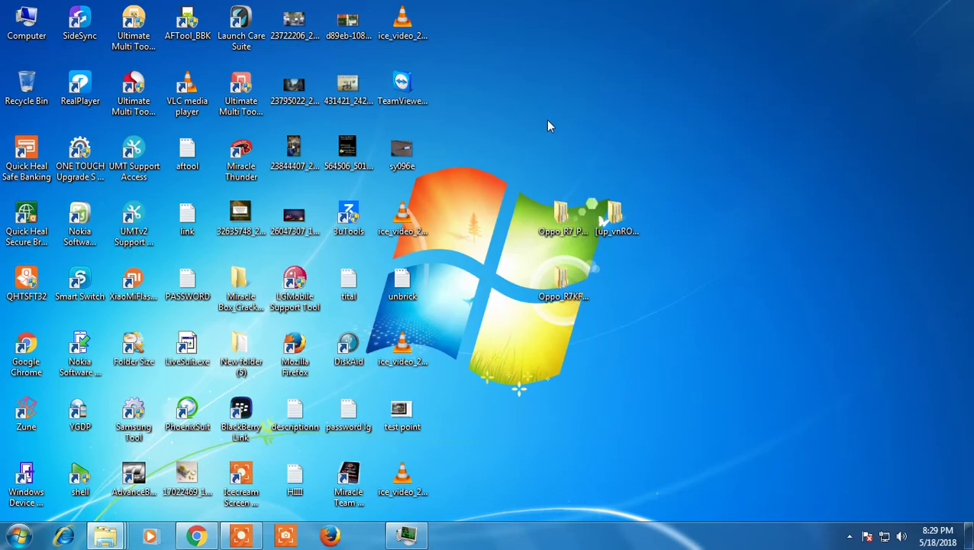
left_click(240, 534)
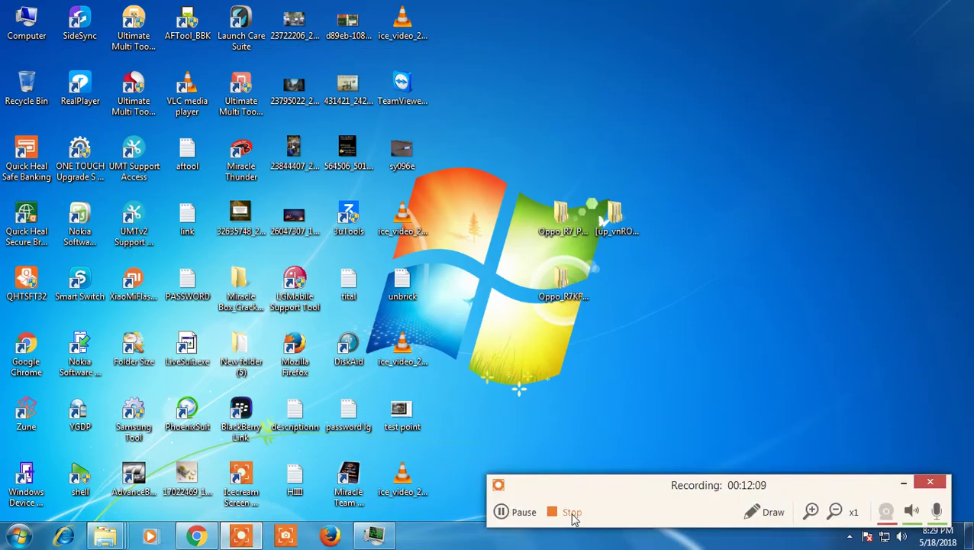